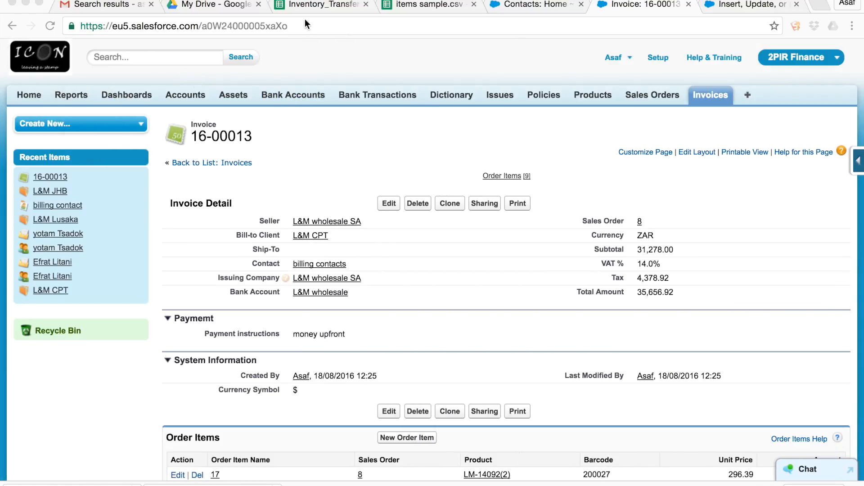
Look over the Inventory_Transfer 2742.csv sheet and start a new sales order in Salesforce.
left_click(313, 6)
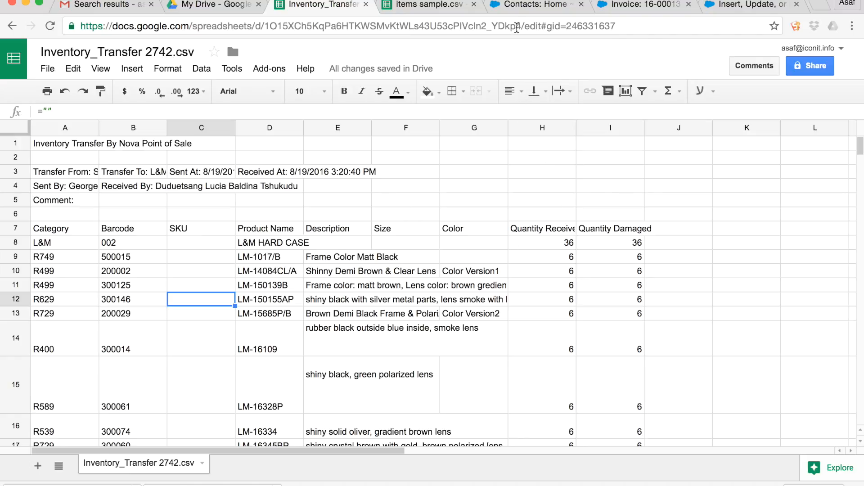
left_click(537, 6)
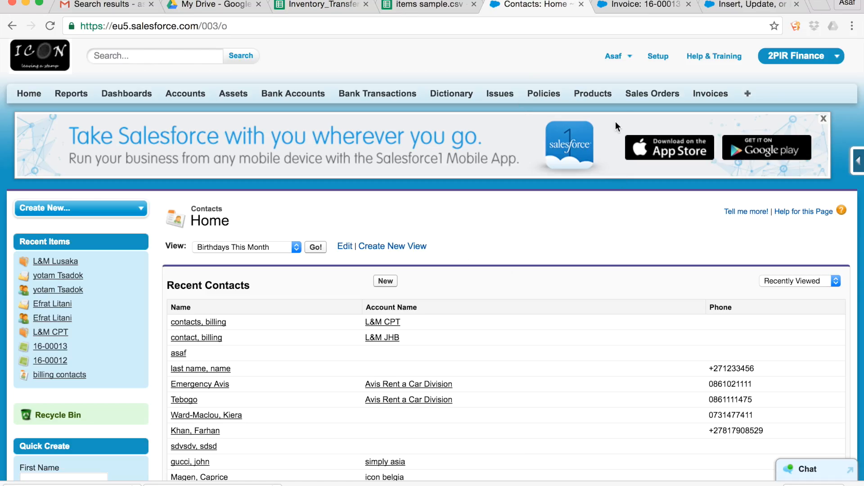
left_click(647, 95)
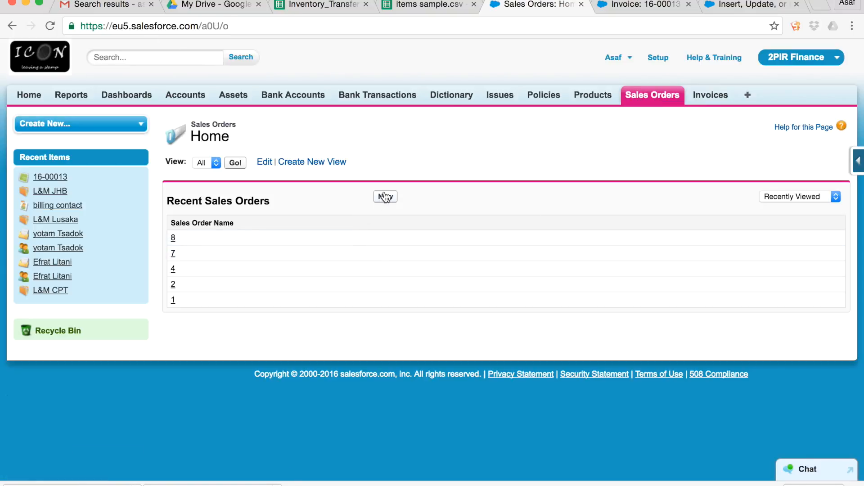
left_click(384, 197)
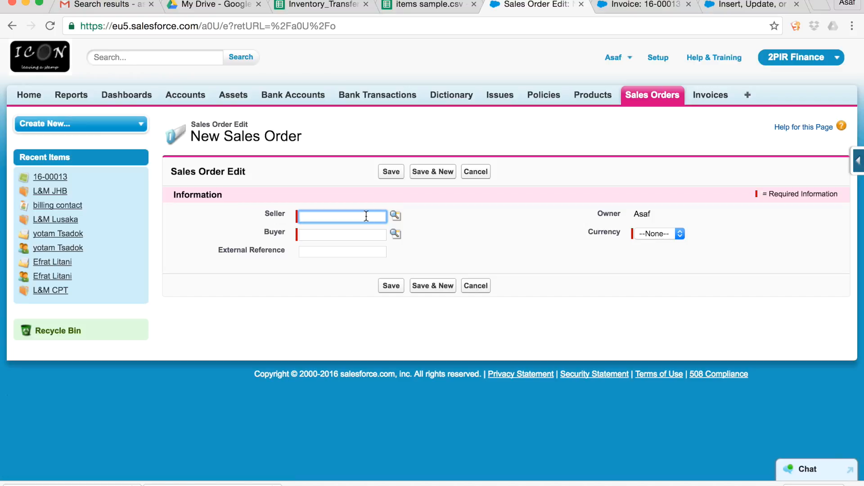
Look up "L&M" accounts and set the sales order's seller to L&M wholesale SA.
type("L&M")
key("BackSpace")
key("BackSpace")
type("&M")
left_click(396, 216)
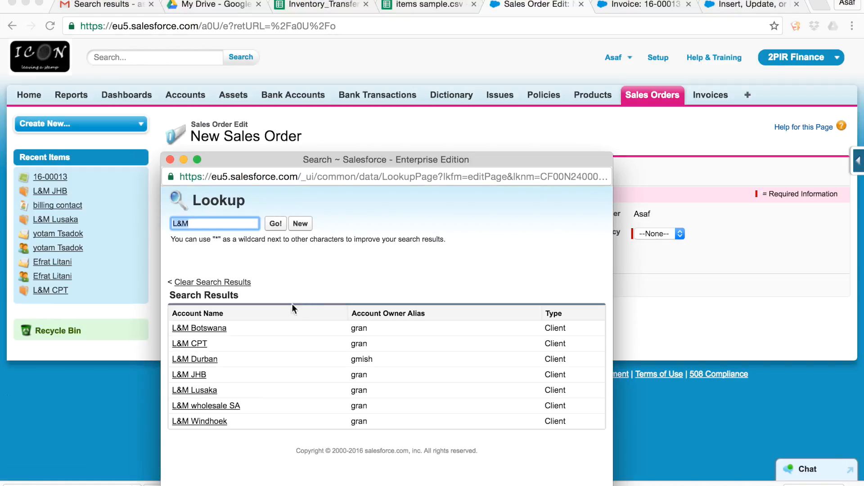
left_click(208, 405)
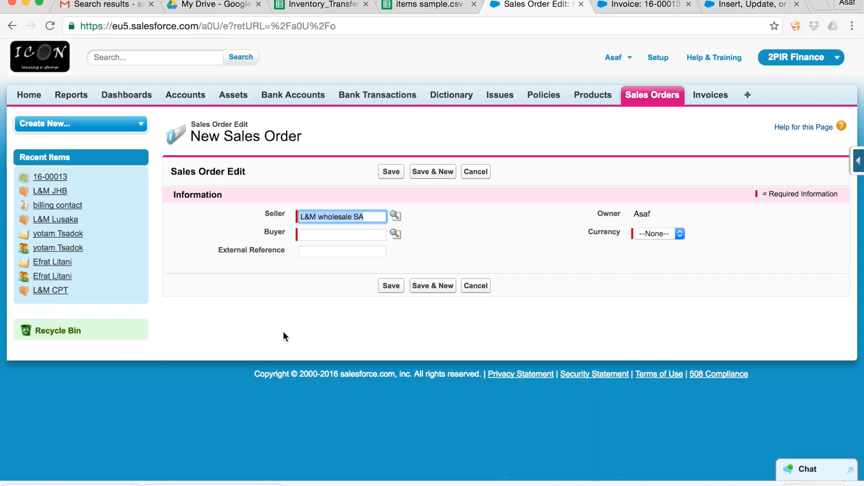
Look up "L&M" accounts and set the sales order's buyer to L&M JHB.
left_click(326, 232)
type("L&M")
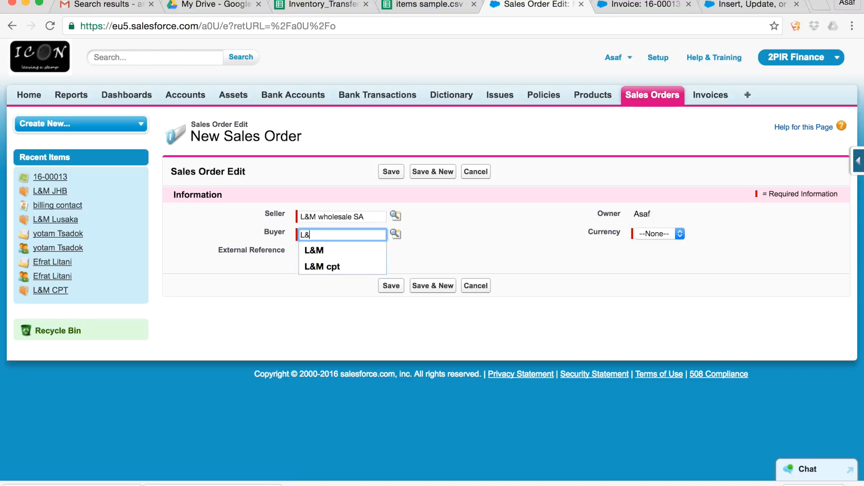
left_click(397, 233)
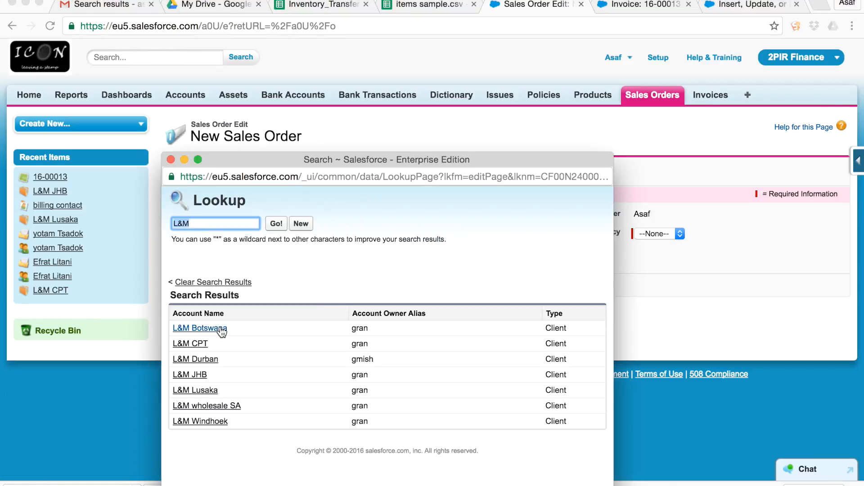
left_click(189, 375)
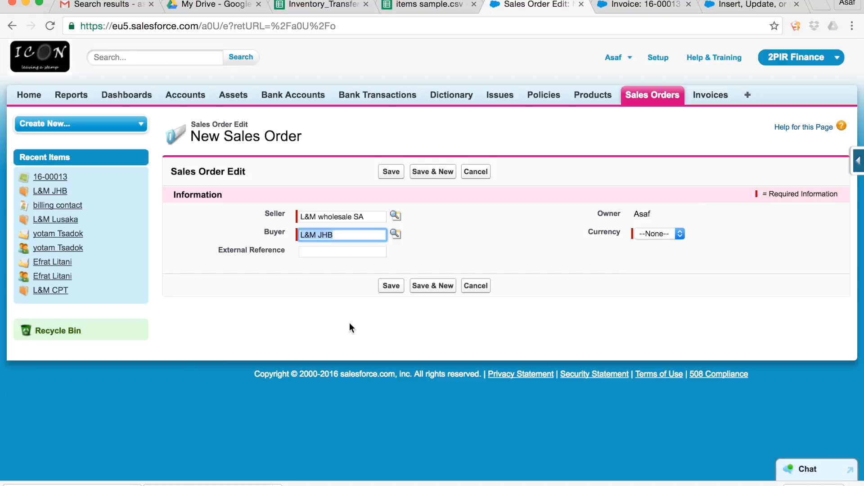
Check the transfer number in the inventory transfer sheet and set the sales order's external reference to L&M2742.
left_click(321, 253)
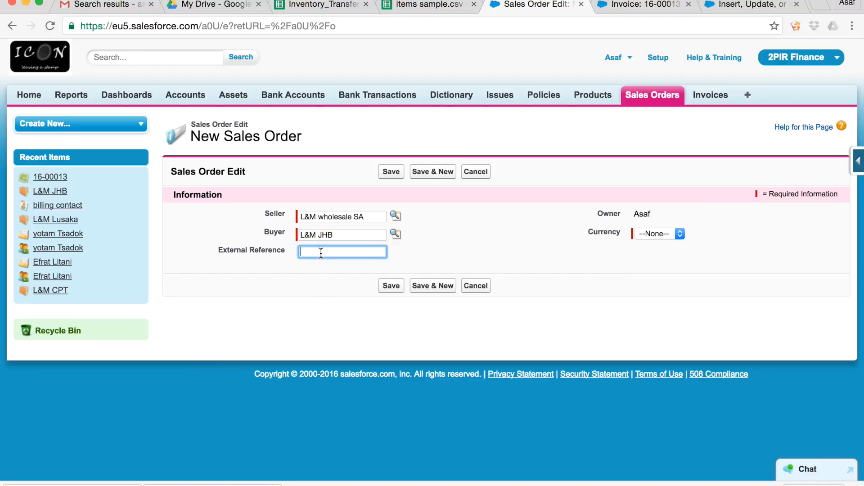
left_click(324, 7)
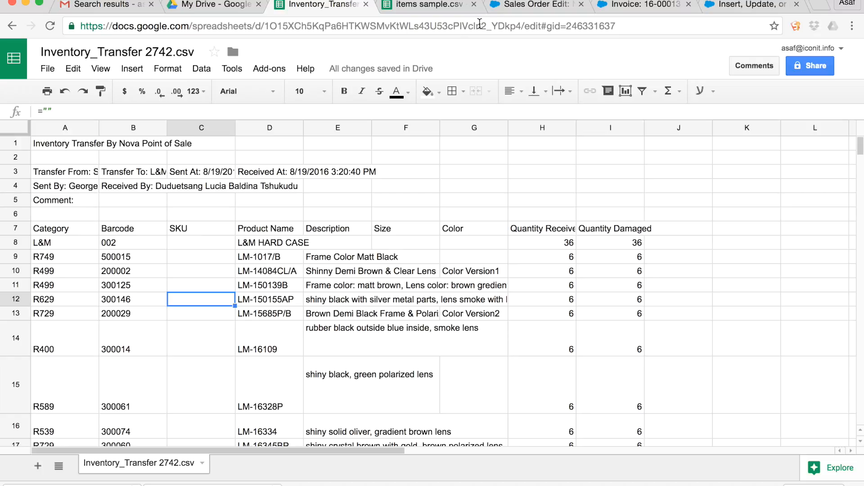
left_click(527, 5)
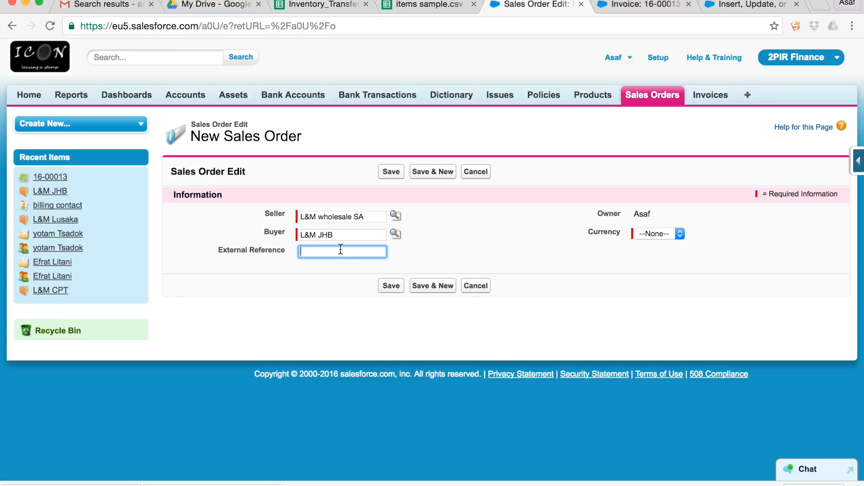
type("L&M2")
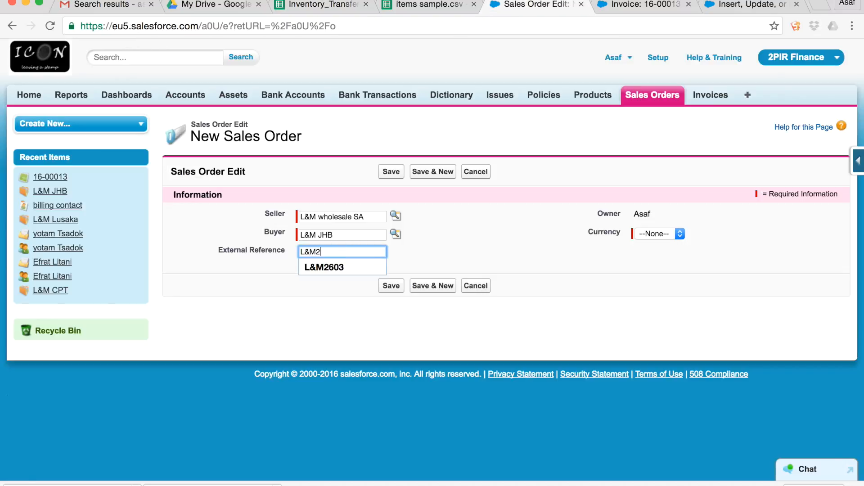
type("742")
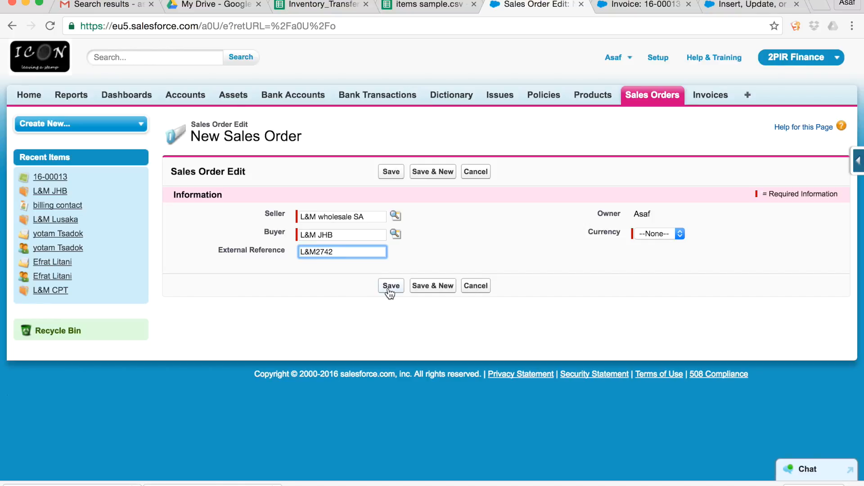
Set the sales order's currency to ZAR and save the order.
left_click(685, 233)
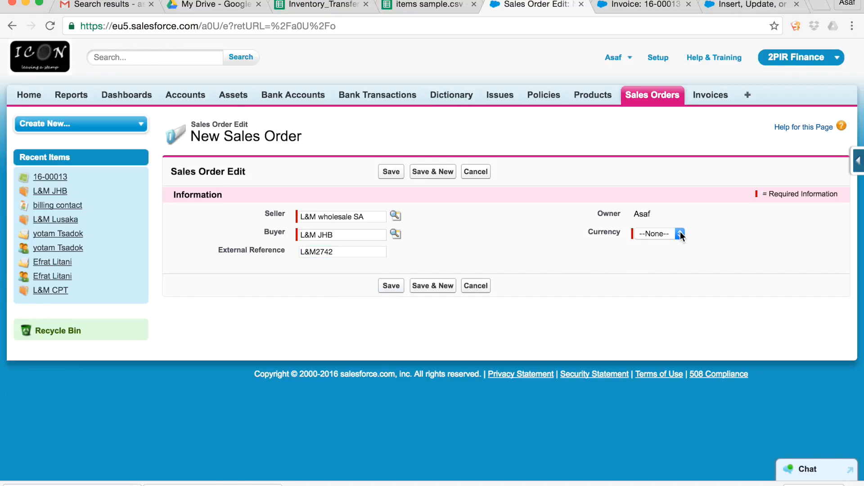
left_click(679, 231)
left_click(672, 254)
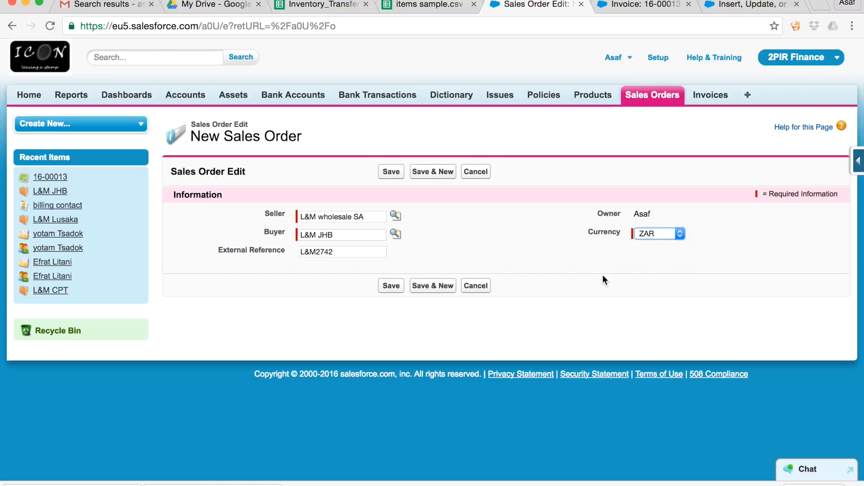
left_click(389, 287)
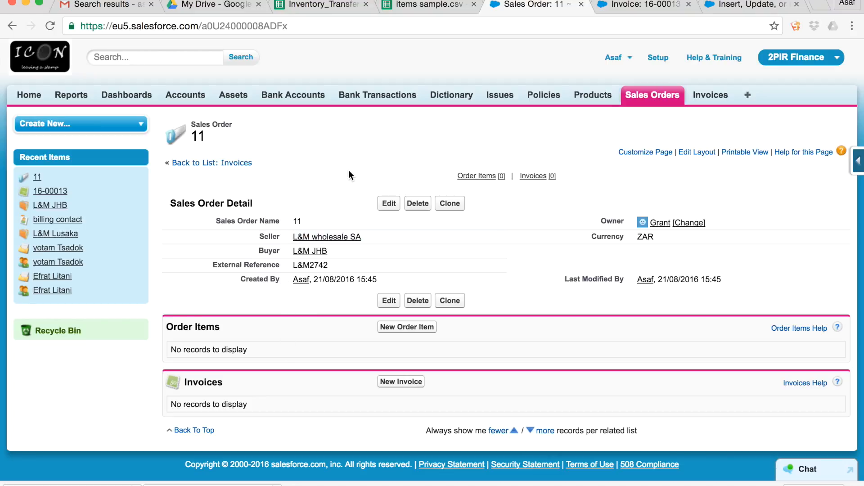
Examine the item rows in the Inventory_Transfer 2742.csv sheet and the column headers in items sample.csv.
left_click(317, 3)
scroll(383, 261, "down", 10)
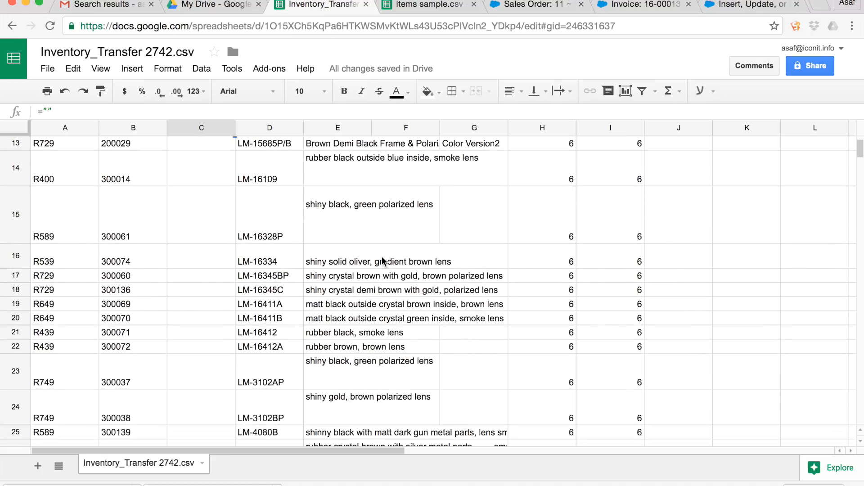
scroll(383, 261, "up", 10)
scroll(383, 261, "up", 3)
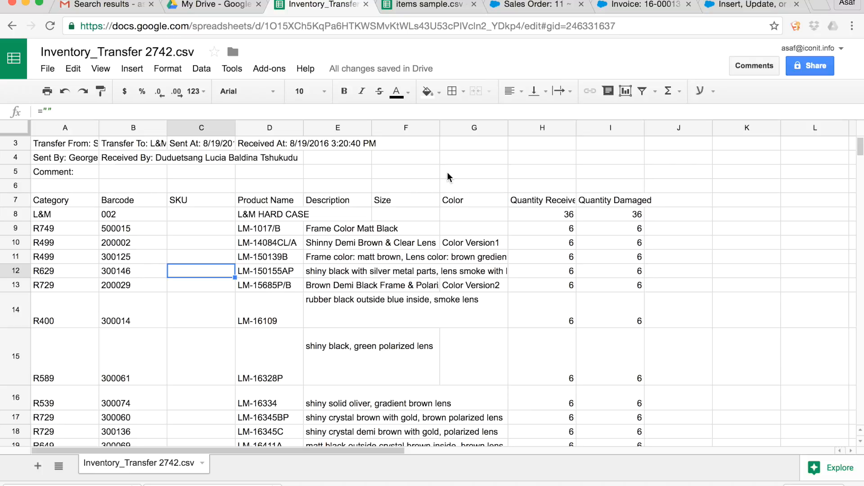
left_click(415, 5)
left_click(297, 186)
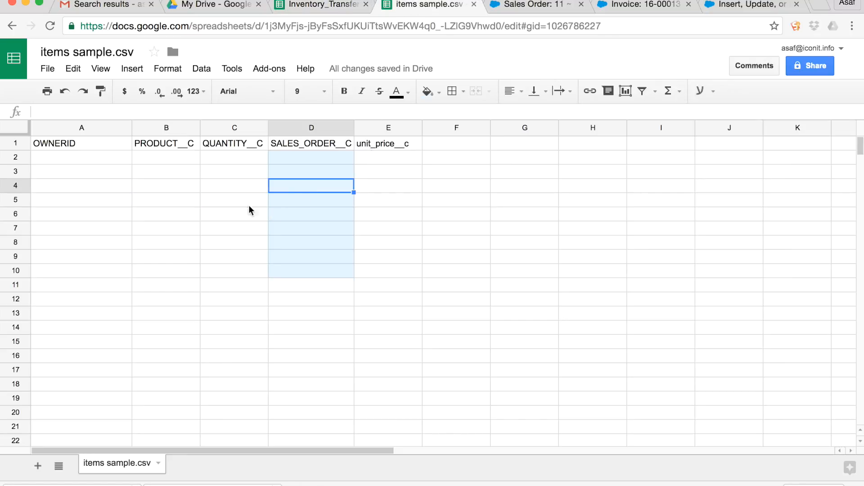
Copy the product names in D8:D39 of the inventory transfer sheet into the PRODUCT__C column of items sample.csv, starting at B2.
left_click(318, 5)
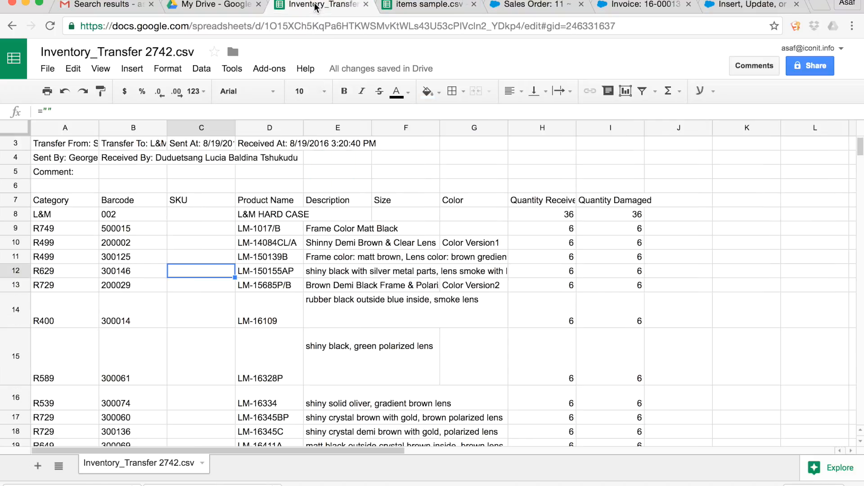
left_click(259, 215)
left_click_drag(259, 215, 263, 406)
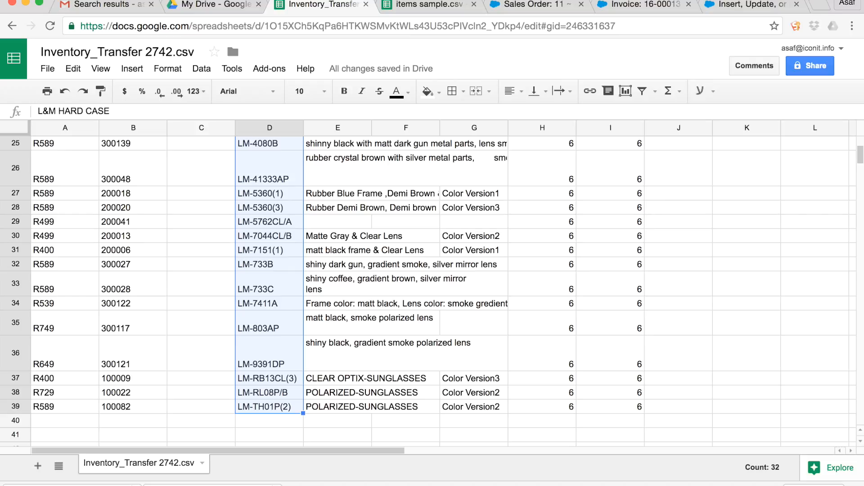
left_click(420, 12)
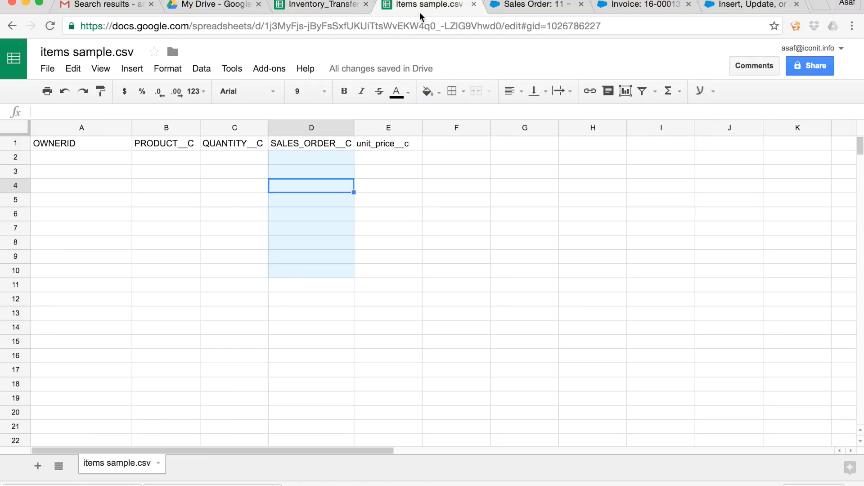
left_click(152, 155)
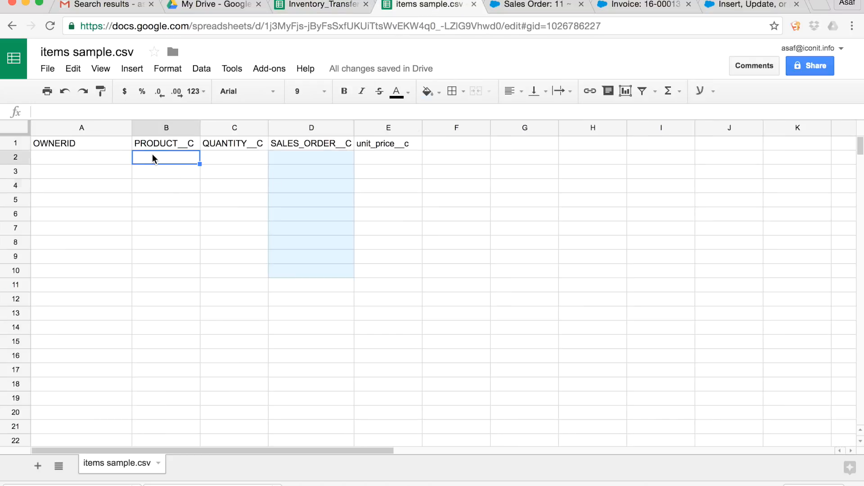
key("super+v")
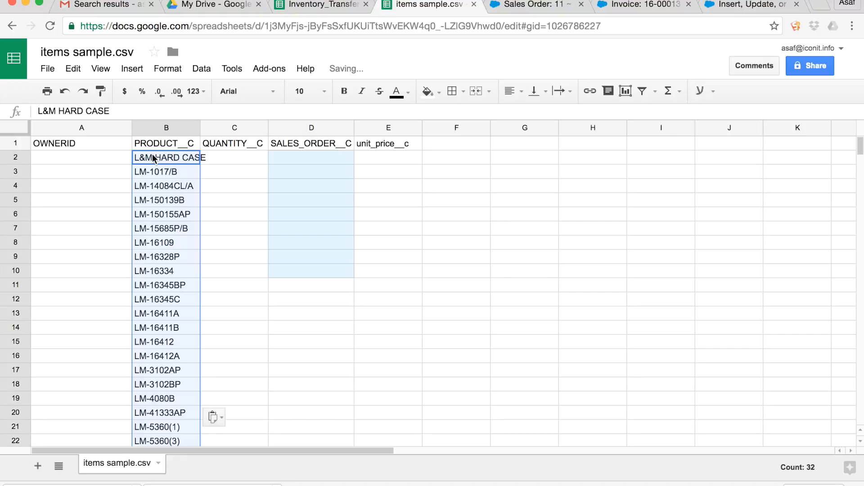
Copy the received quantities in H8:H39 of the inventory transfer sheet into the QUANTITY__C column of items sample.csv, starting at C2.
left_click(320, 10)
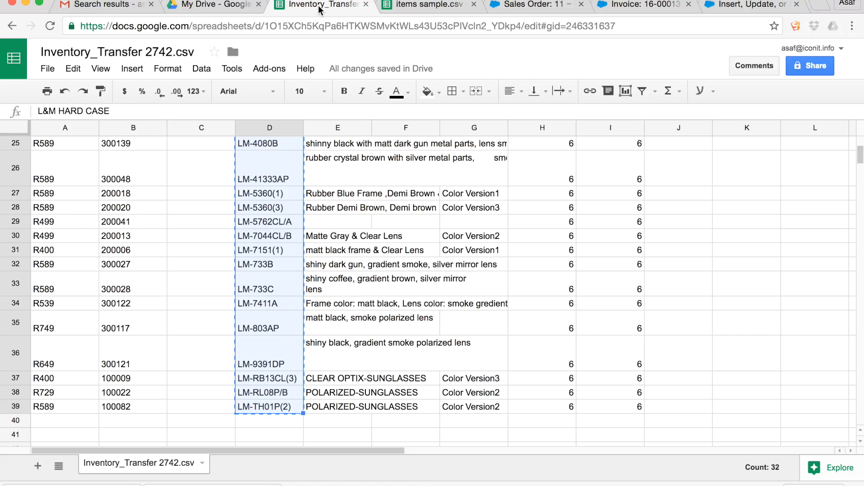
scroll(479, 287, "up", 3)
scroll(479, 286, "up", 6)
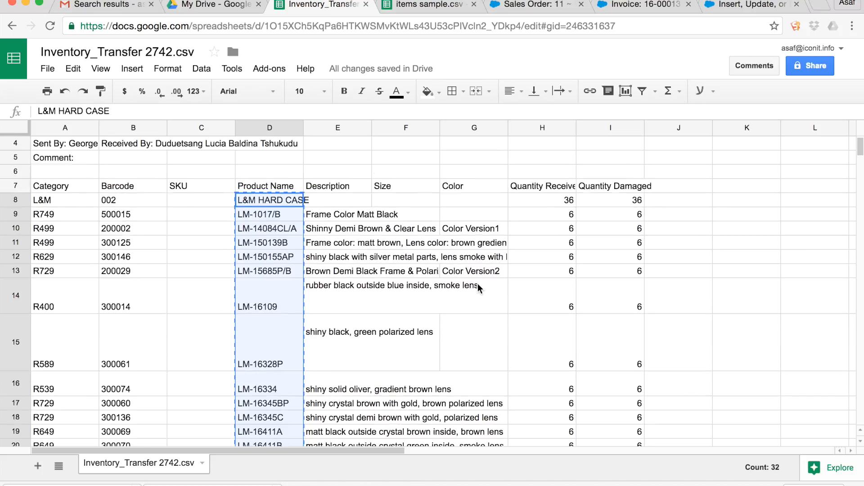
left_click(547, 230)
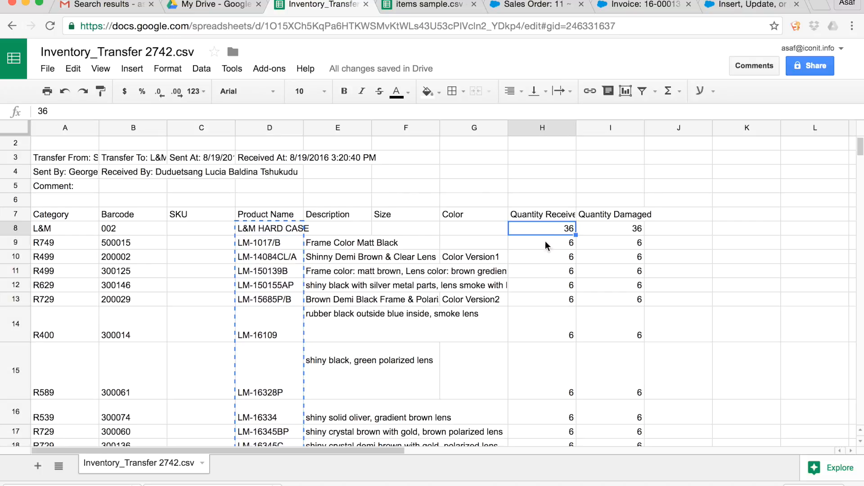
scroll(550, 281, "down", 7)
scroll(550, 283, "down", 3)
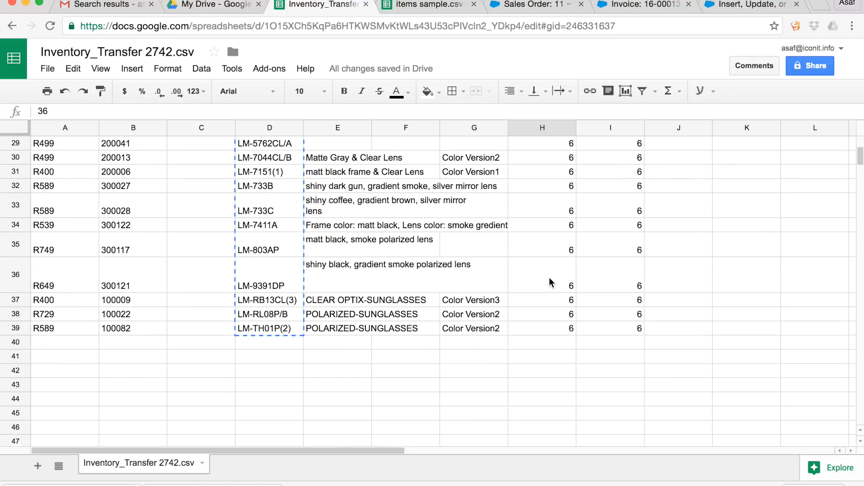
left_click(553, 318, "shift")
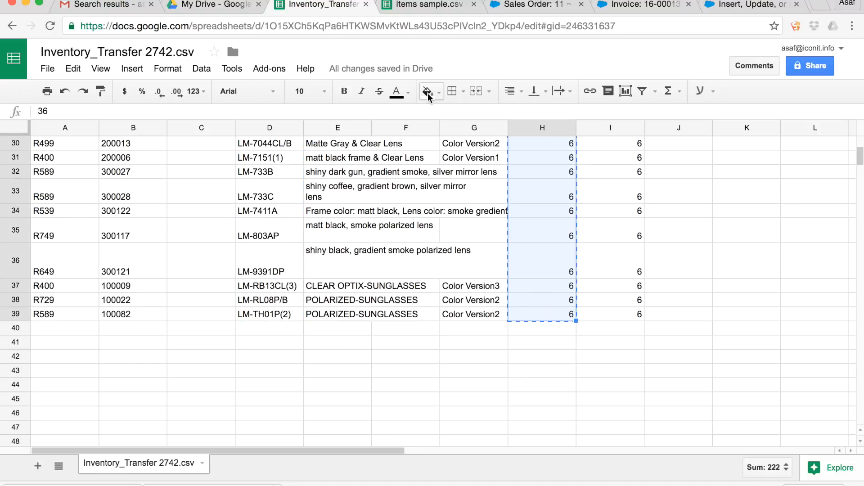
left_click(425, 5)
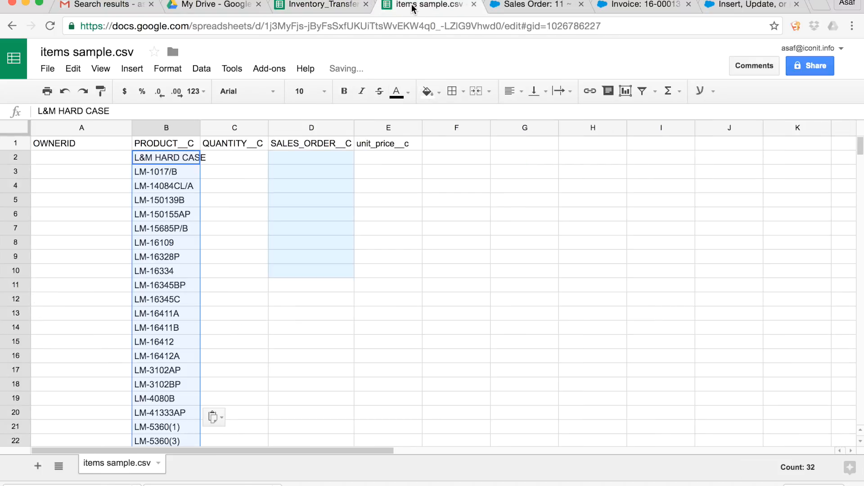
left_click(226, 156)
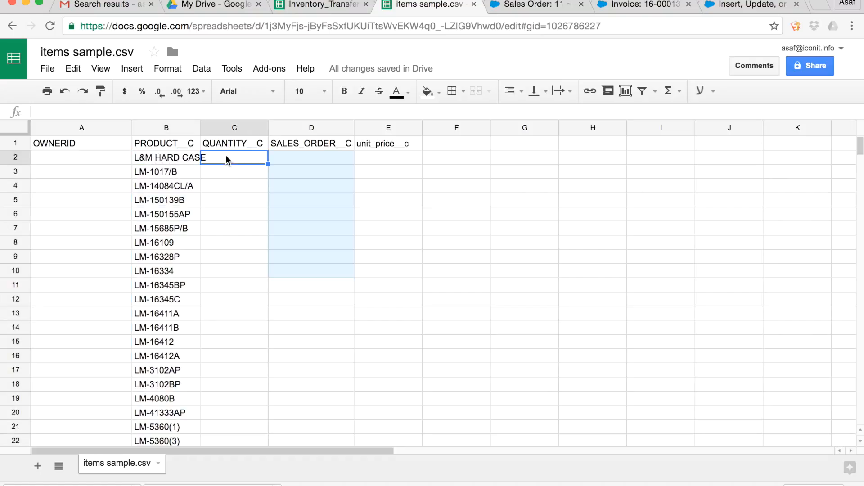
key("ctrl+v")
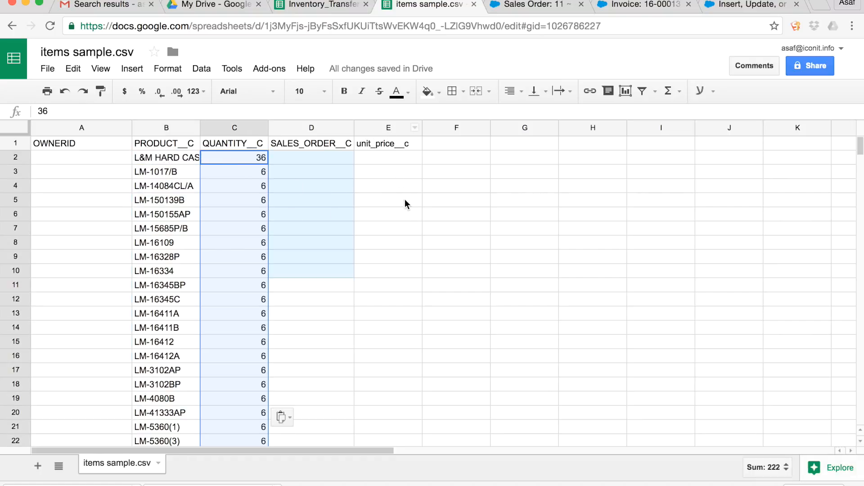
Copy the sales order's external reference L&M2742 into the first SALES_ORDER__C cell, D2, of items sample.csv.
left_click(534, 6)
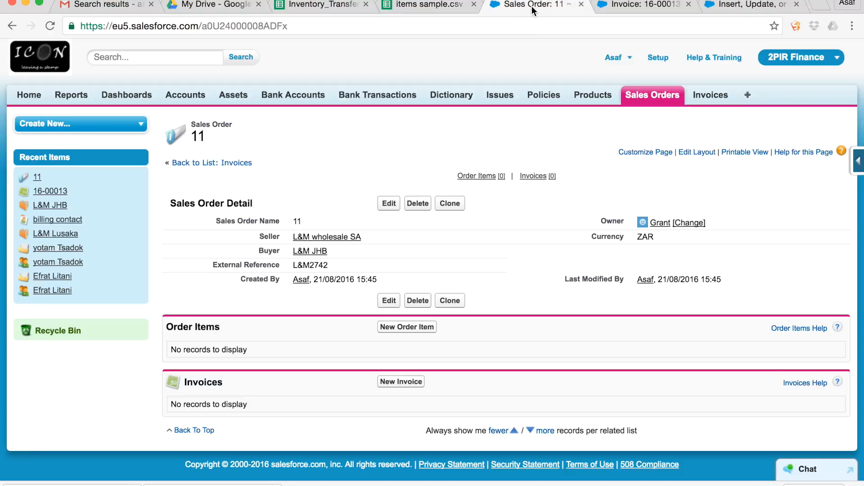
double_click(349, 264)
left_click_drag(350, 263, 295, 264)
key("super+c")
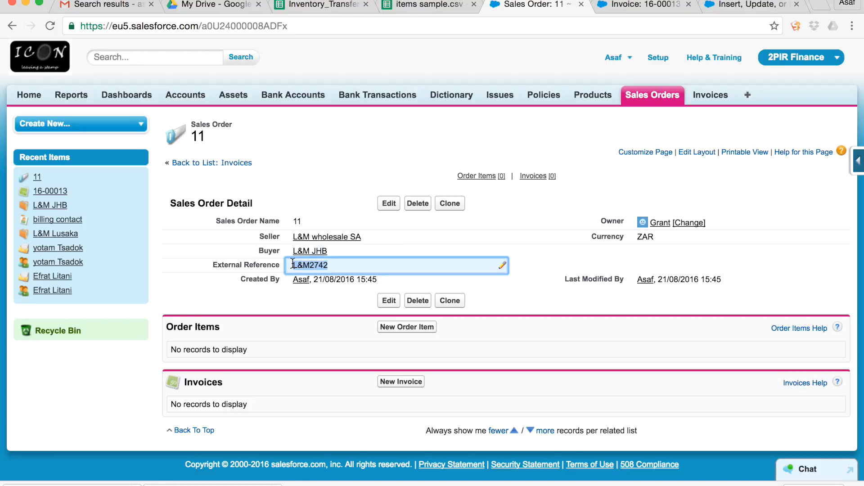
left_click(414, 5)
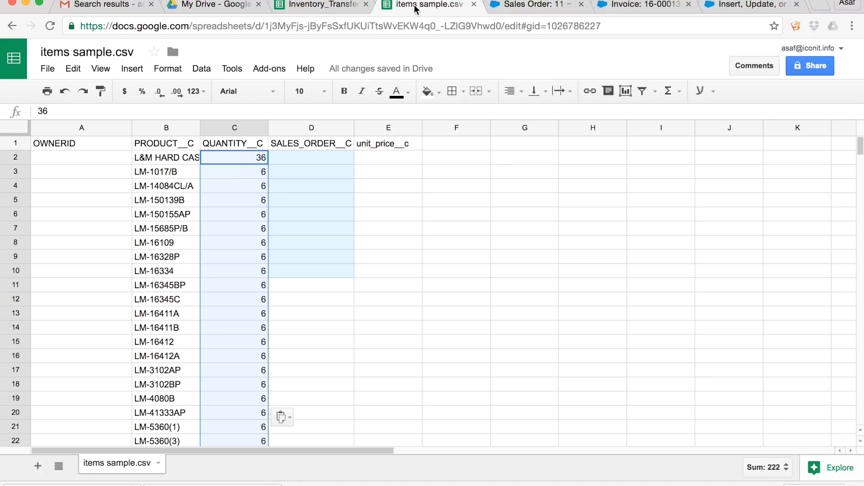
left_click(315, 159)
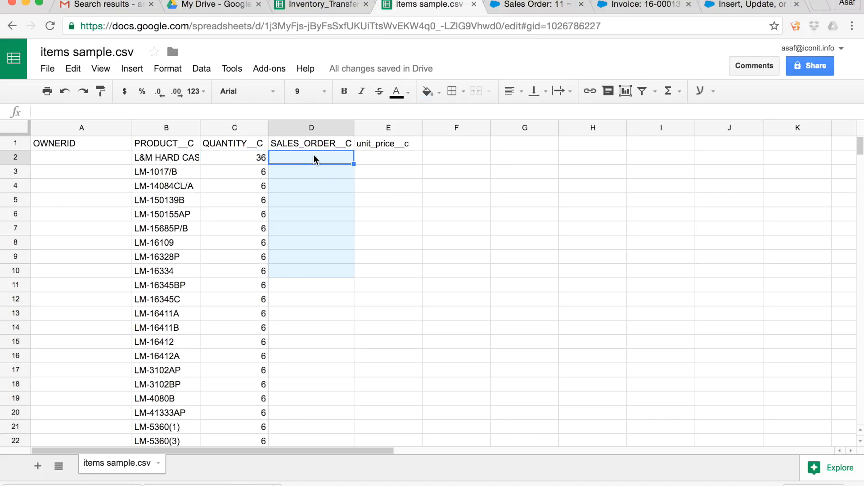
key("super+v")
key("Return")
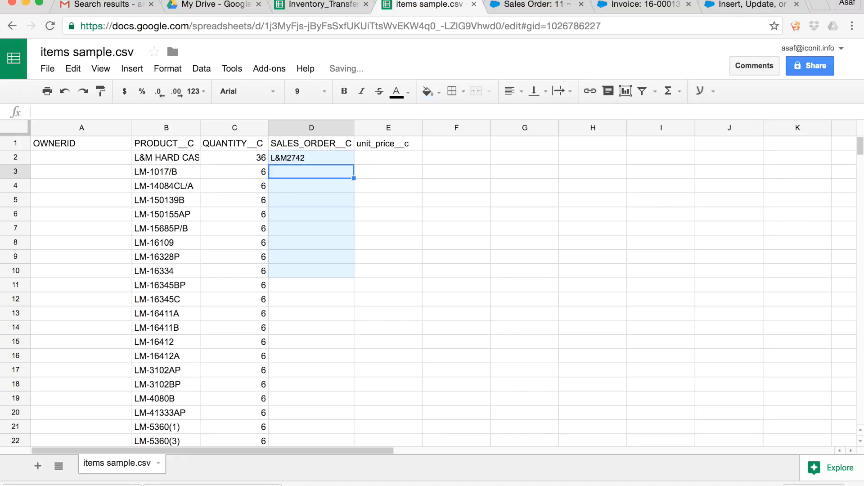
Fill the rest of the SALES_ORDER__C column, D3:D33, with L&M2742 for every product row.
key("super+v")
key("Up")
key("shift+Down")
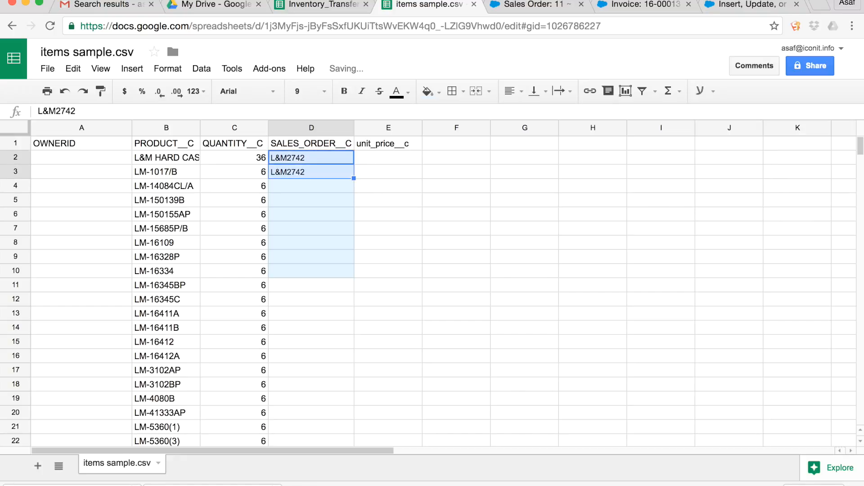
double_click(354, 178)
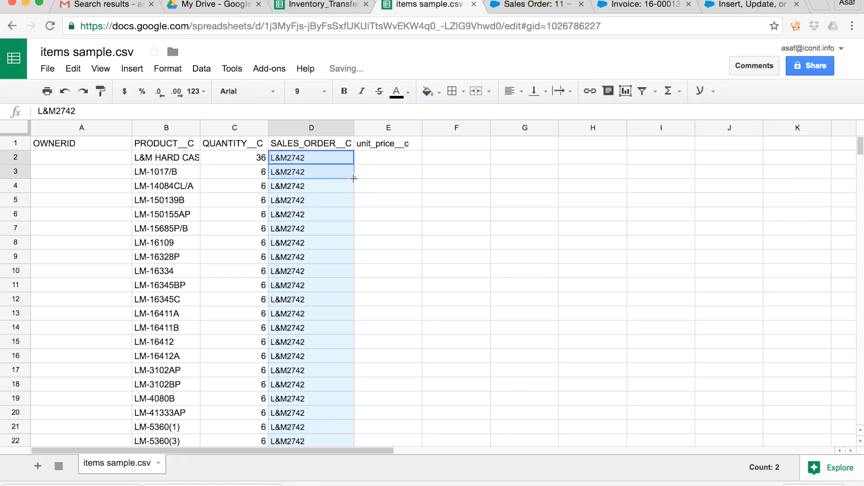
scroll(331, 261, "down", 6)
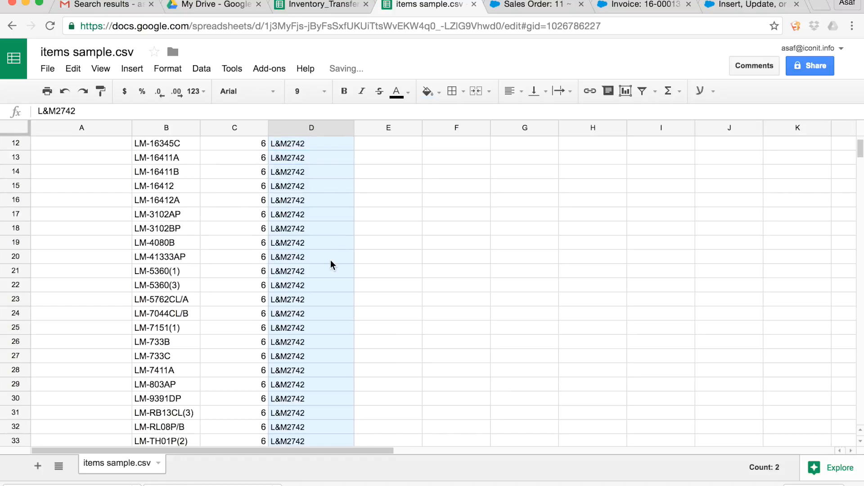
scroll(331, 261, "up", 3)
scroll(331, 264, "up", 3)
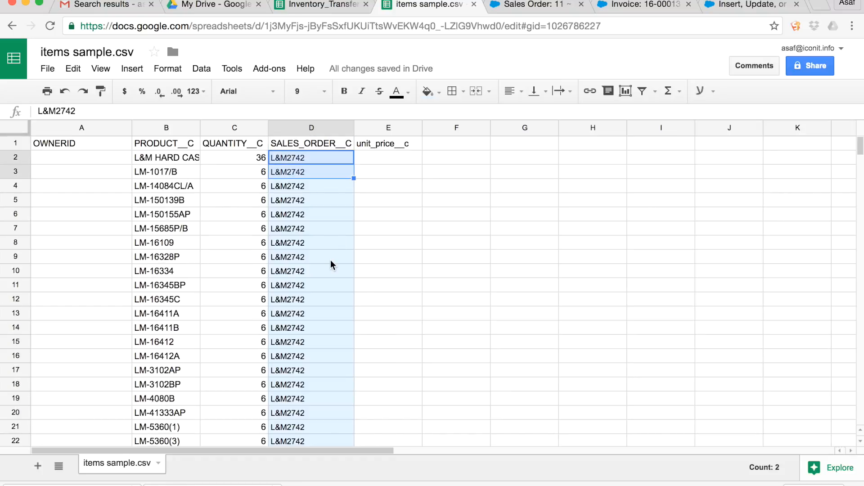
Autofit the width of the PRODUCT__C column so the full product names fit.
left_click(371, 155)
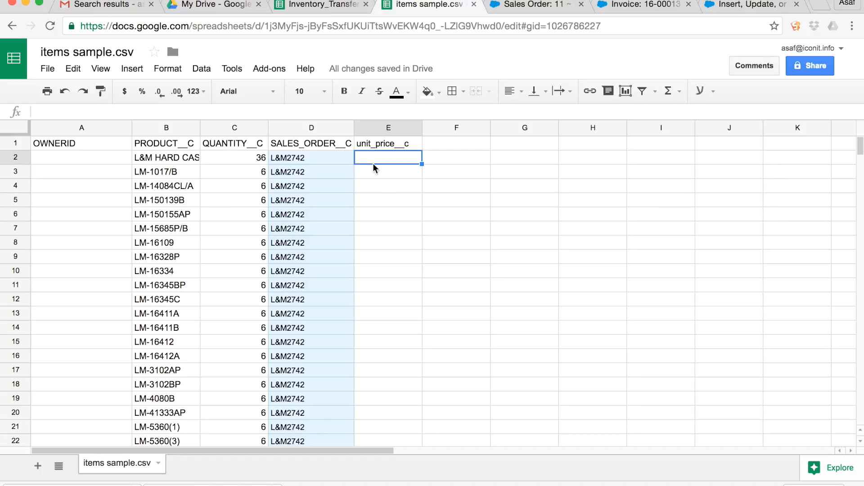
left_click(379, 190)
left_click(381, 213)
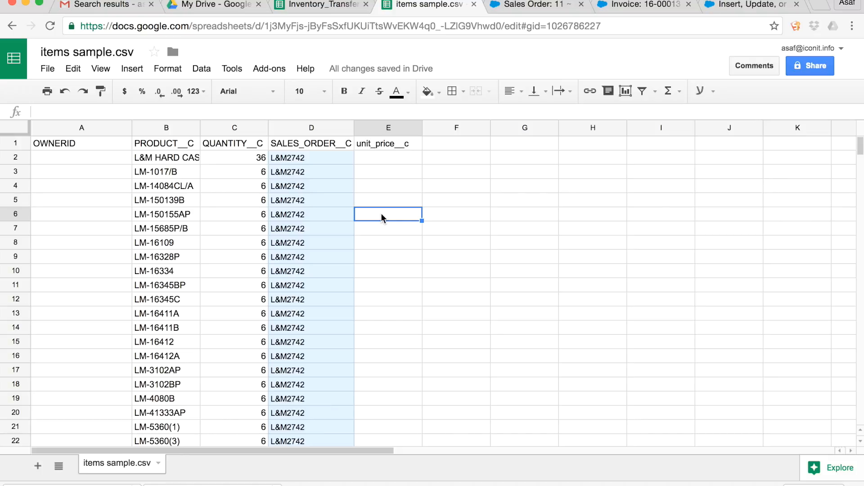
double_click(199, 128)
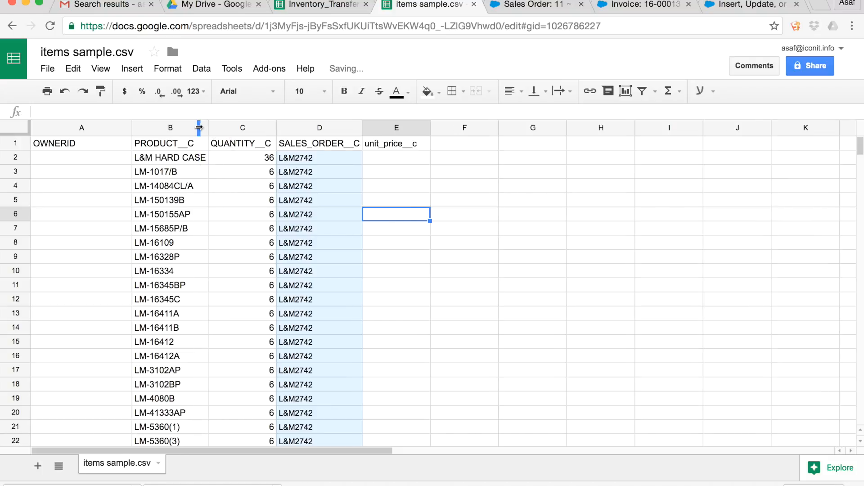
Enter 0 as the unit_price__c value for products LM-16345BP in E11 and LM-16411B in E14.
left_click(390, 228)
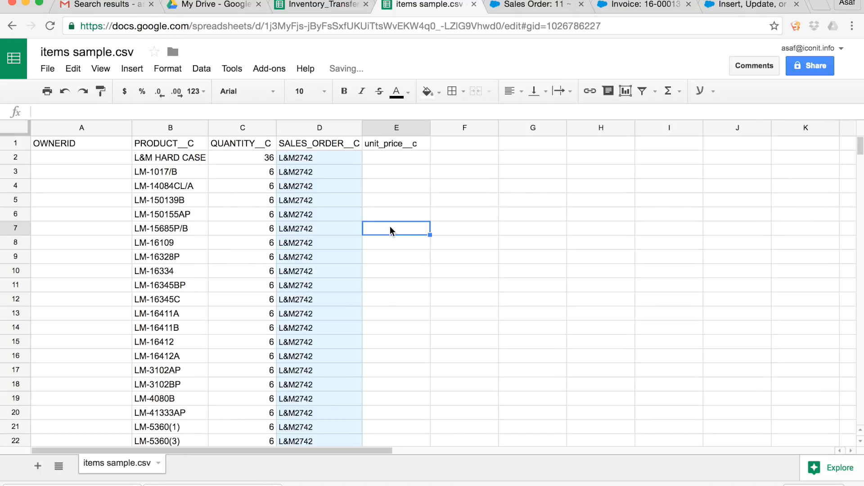
left_click(390, 244)
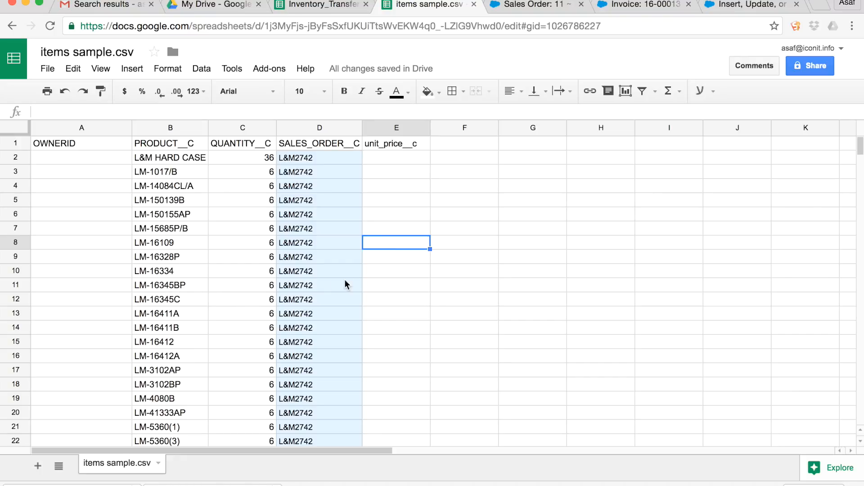
left_click(392, 287)
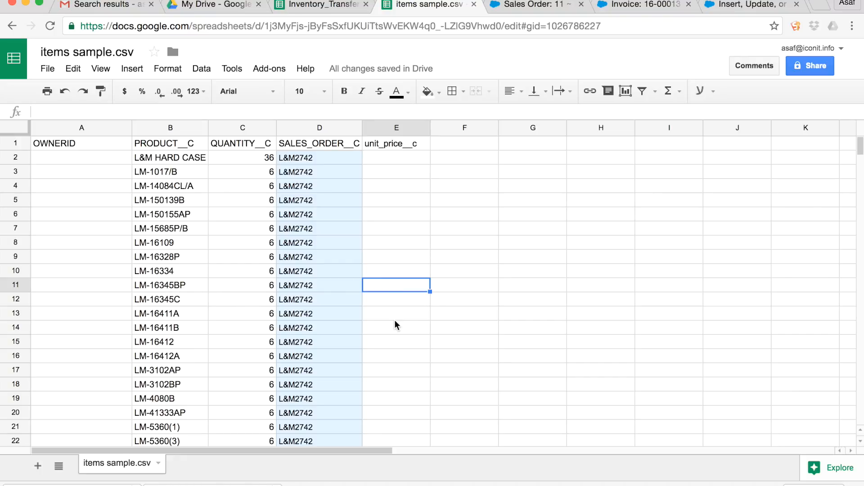
type("0")
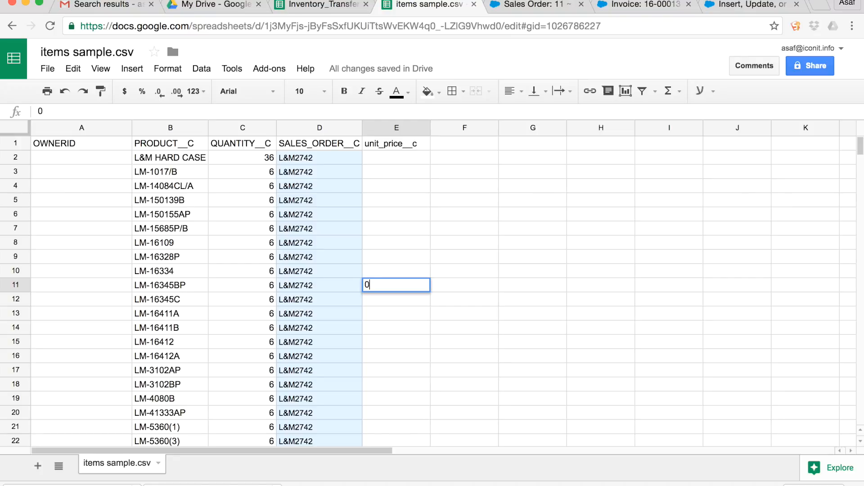
key("Return")
key("Up")
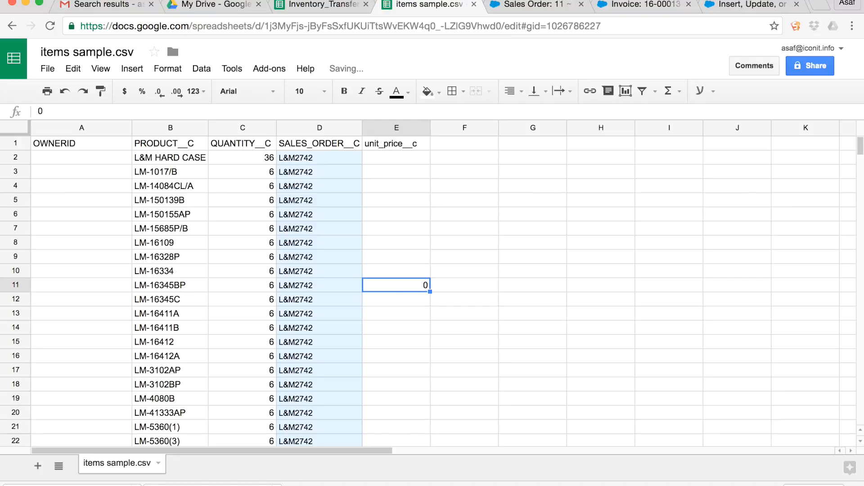
left_click(419, 323)
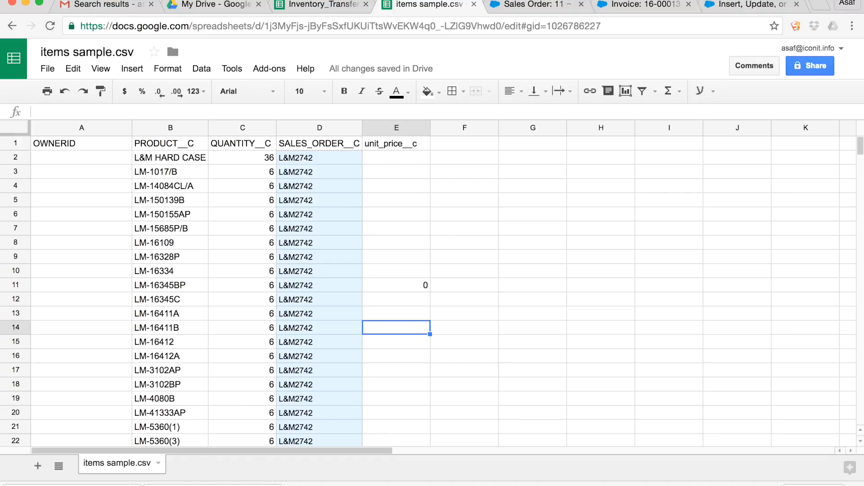
type("0")
key("Return")
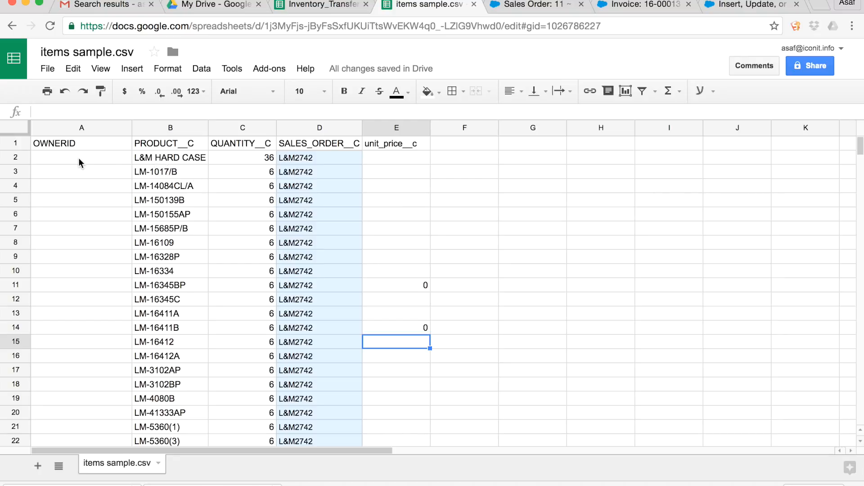
Download the current sheet as comma-separated values and look over its rows down to row 33.
left_click(47, 73)
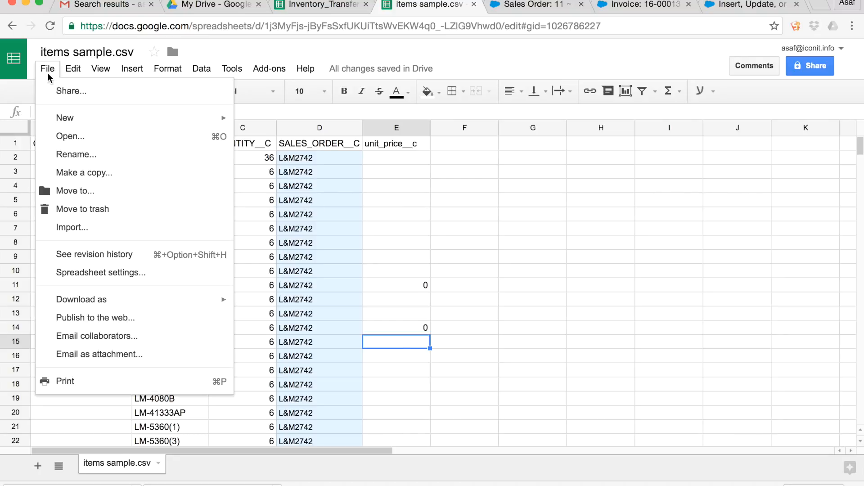
mouse_move(165, 305)
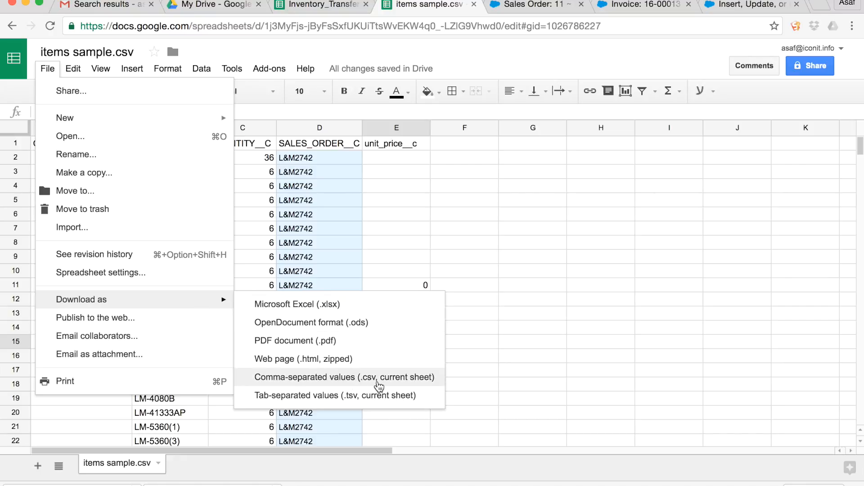
left_click(354, 383)
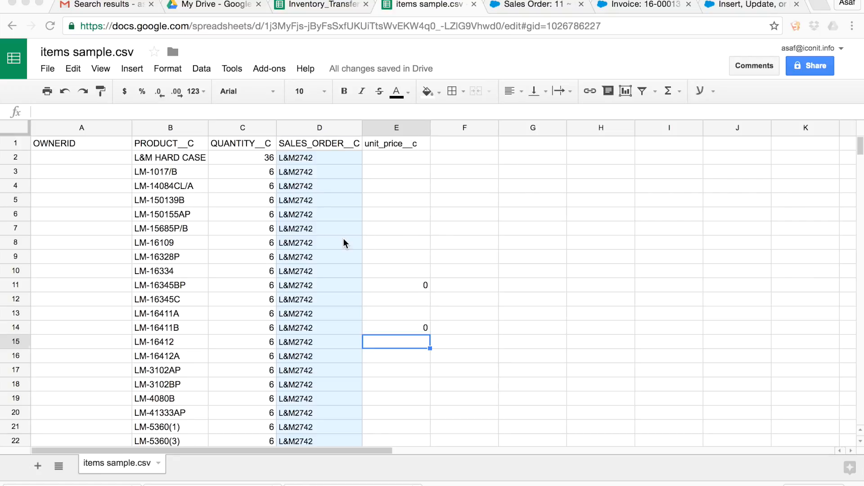
scroll(344, 241, "down", 7)
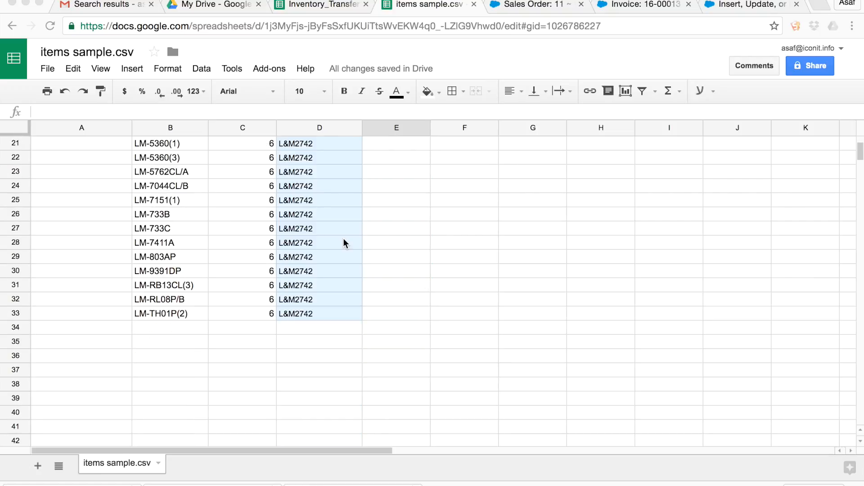
scroll(300, 310, "up", 7)
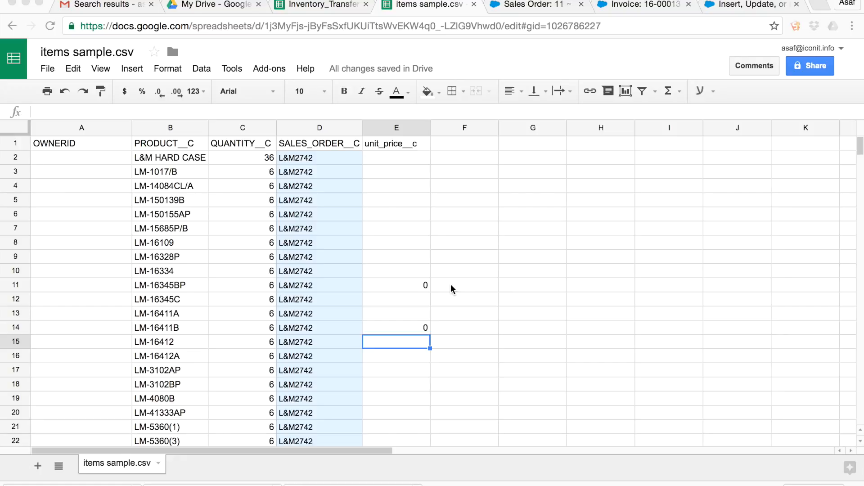
Find and launch the Data Loader application.
key("super+space")
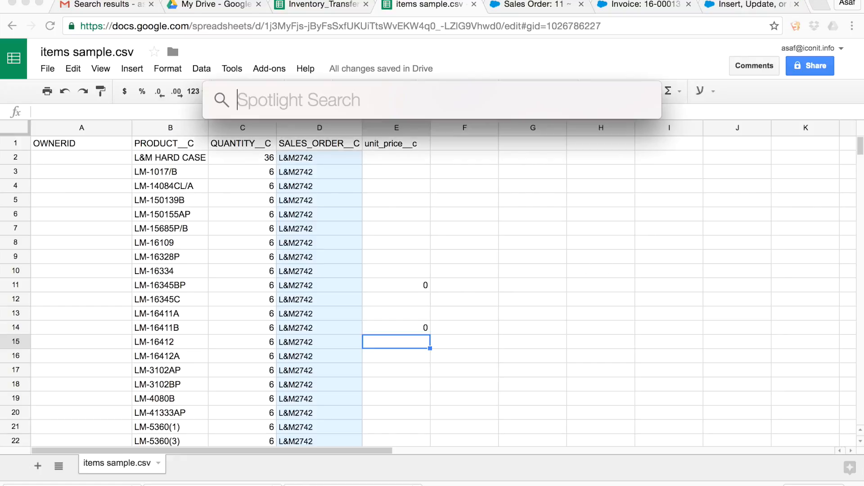
type("data")
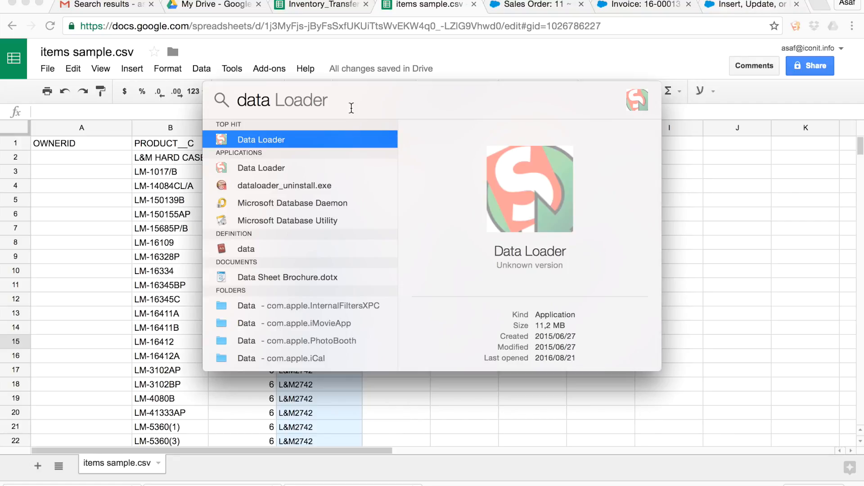
left_click(304, 134)
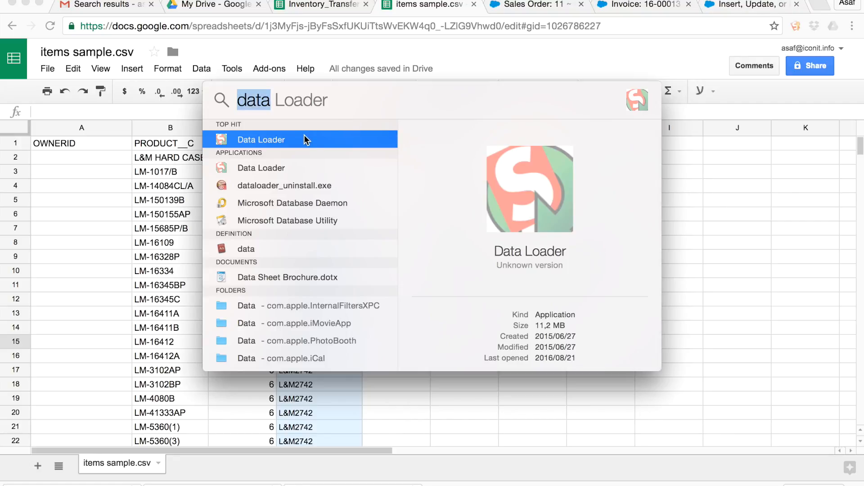
left_click(304, 135)
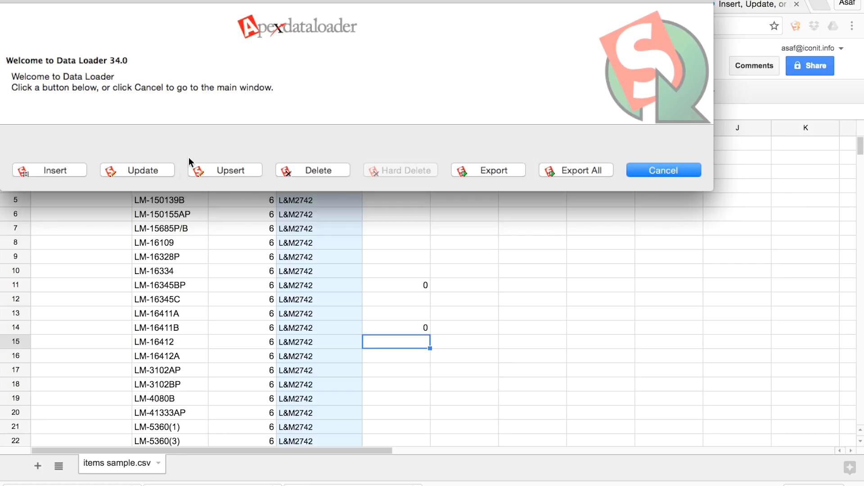
Start an Upsert operation and enter the account password in the Salesforce login settings.
left_click(223, 171)
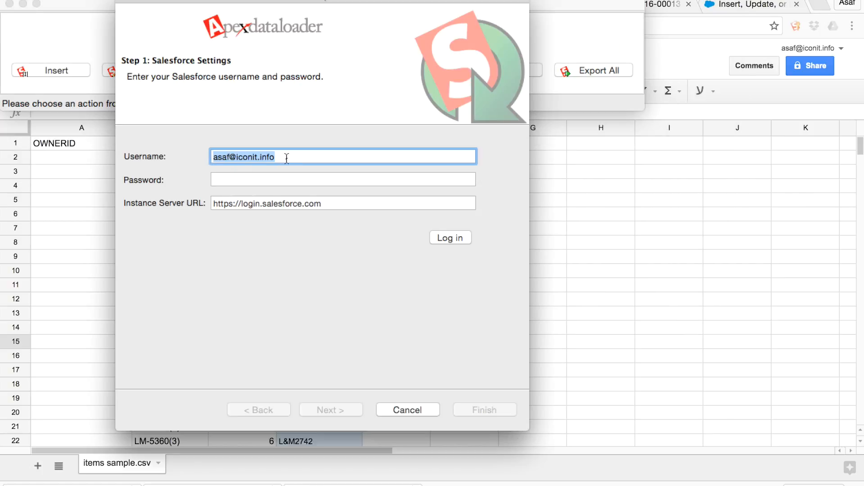
left_click(258, 180)
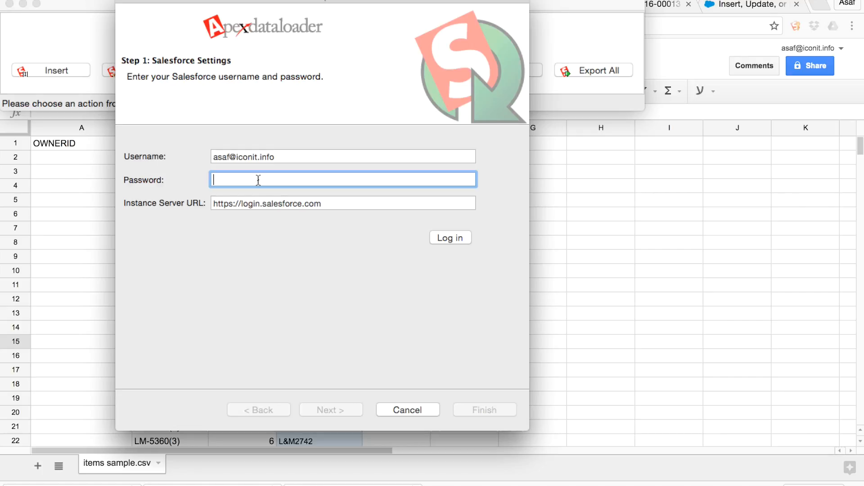
type("•••••••••••")
Switch to Gmail in Chrome, clear the existing mail search and return to the inbox.
left_click(677, 64)
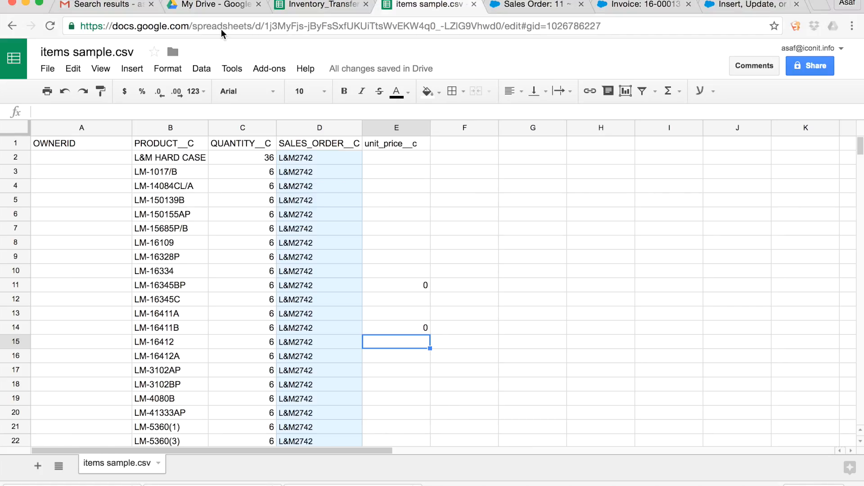
left_click(112, 6)
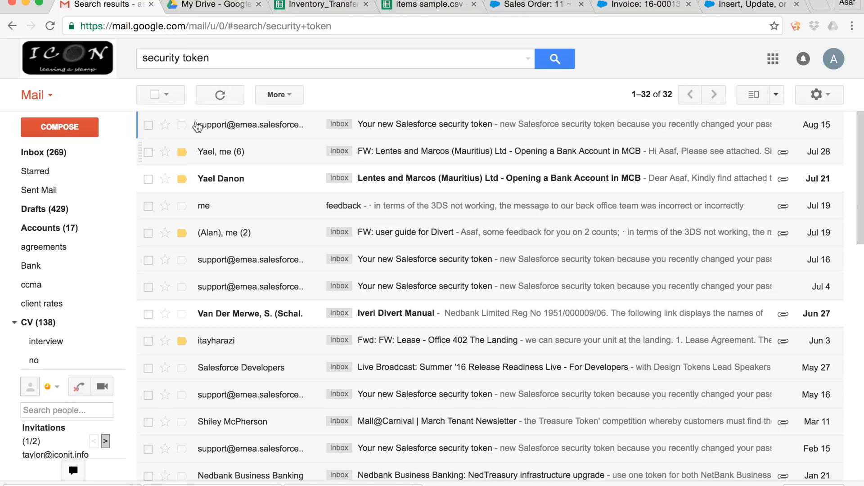
left_click(215, 59)
key("BackSpace")
key("BackSpace")
key("BackSpace")
key("BackSpace")
key("BackSpace")
key("BackSpace")
key("BackSpace")
key("BackSpace")
key("BackSpace")
key("BackSpace")
key("BackSpace")
key("BackSpace")
key("BackSpace")
key("BackSpace")
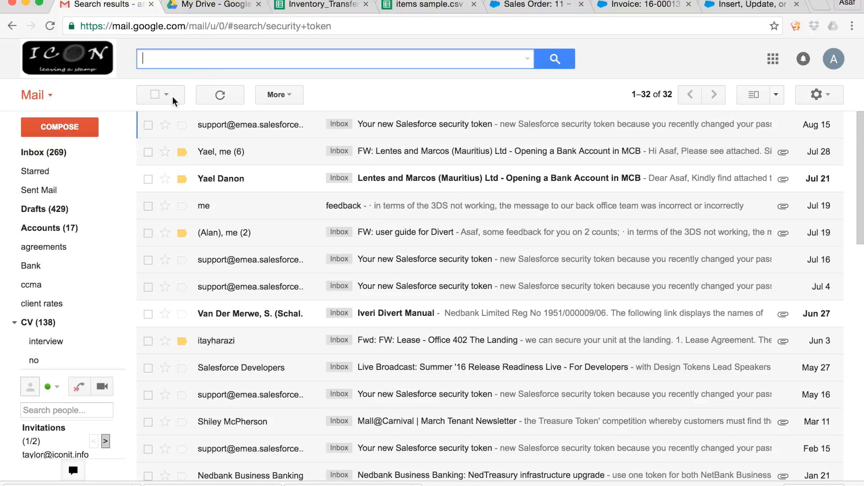
left_click(50, 153)
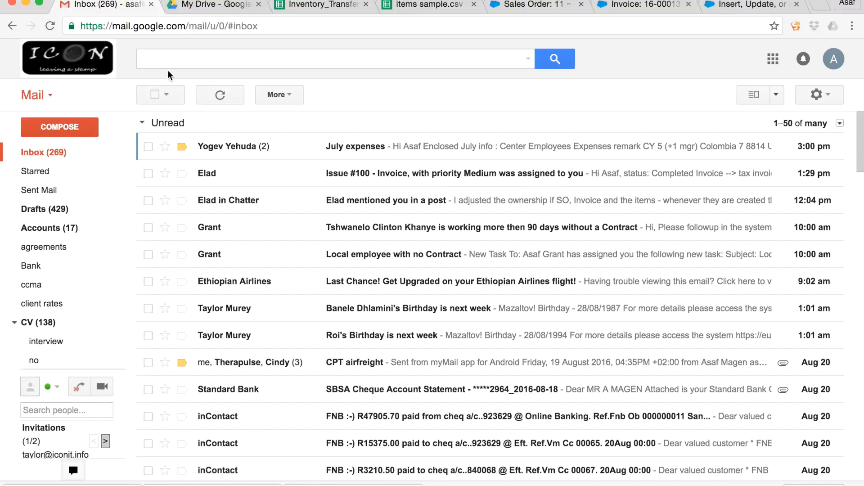
Search the mailbox for "security toekn" and open the newest "Your new Salesforce security token" email.
left_click(168, 60)
type("se")
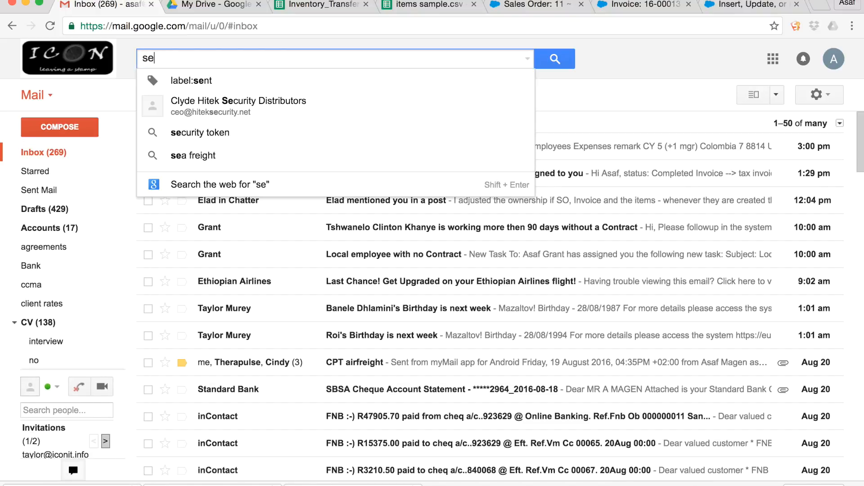
type("curit")
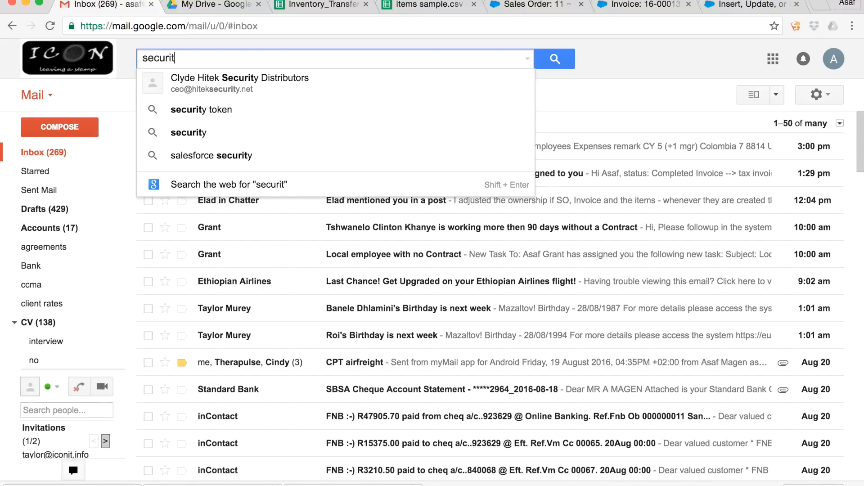
type("y toekn")
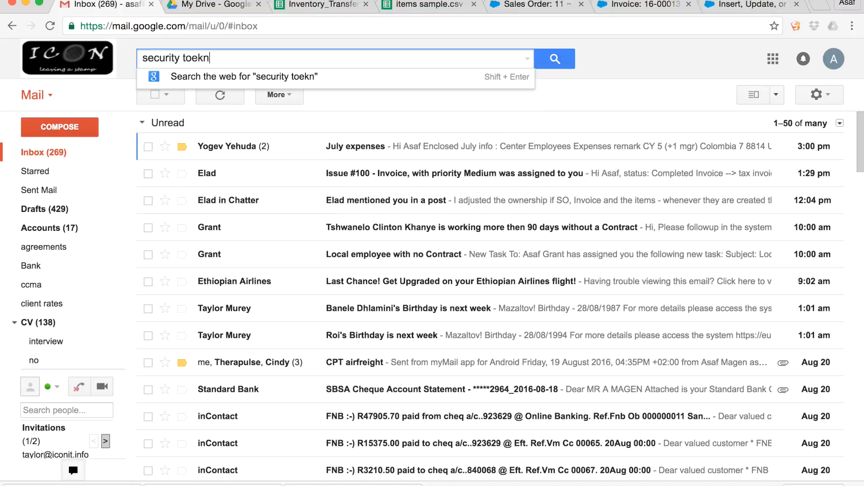
key("Return")
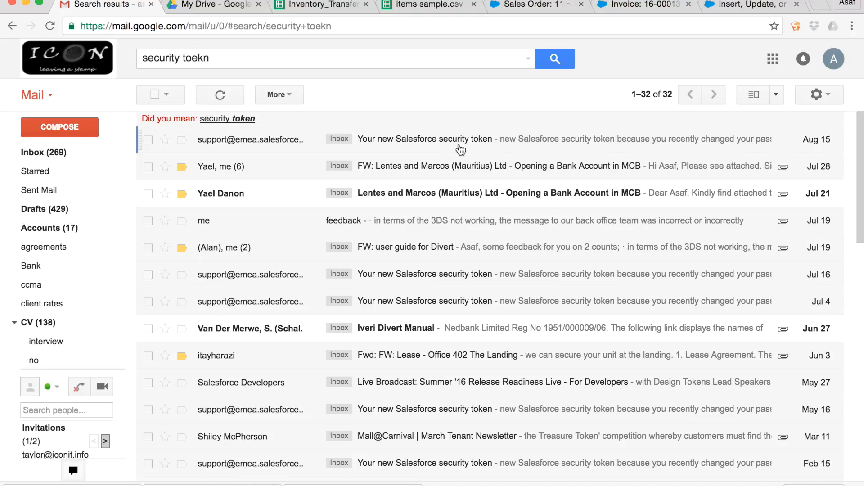
left_click(434, 142)
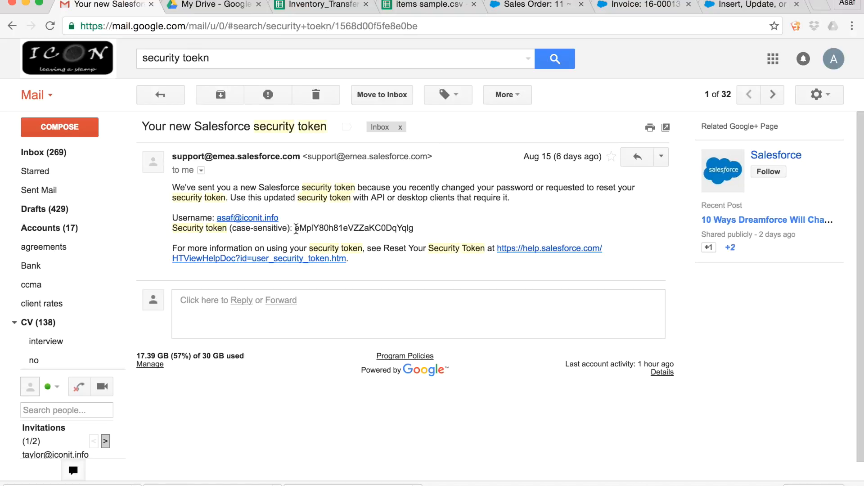
Copy the security token from the email, append it to the password in Data Loader, log in and continue to data object selection.
left_click_drag(296, 229, 417, 232)
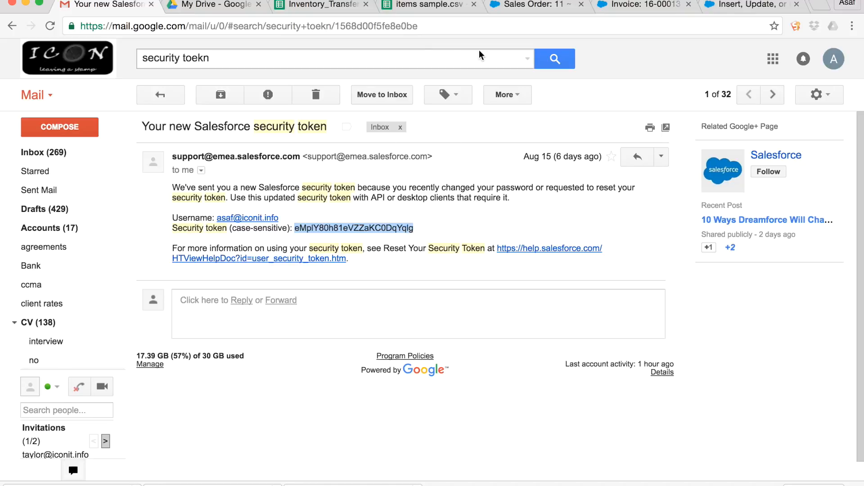
key("super+Tab")
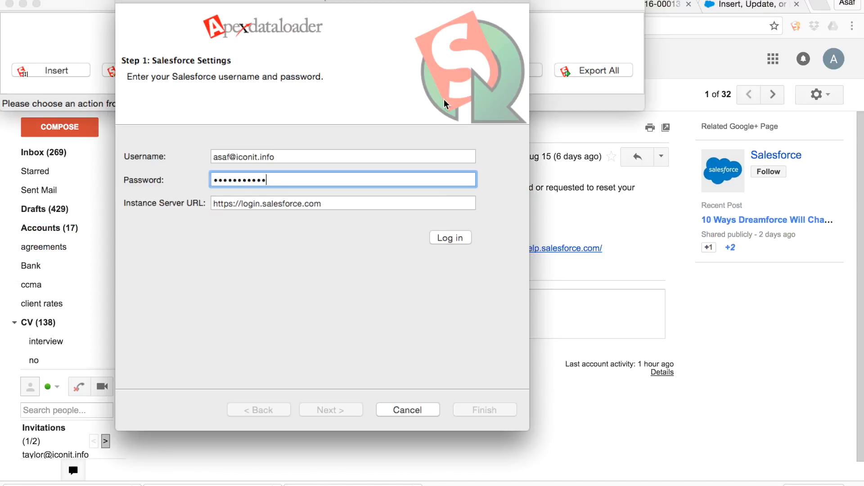
key("super+v")
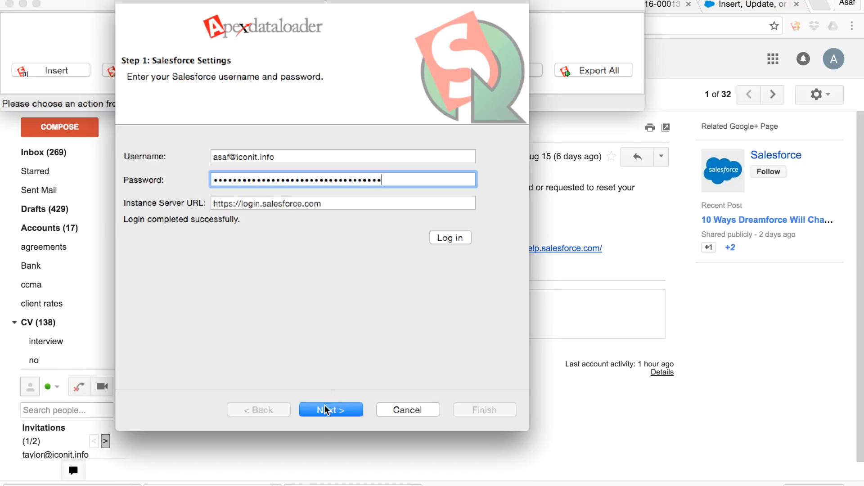
left_click(328, 409)
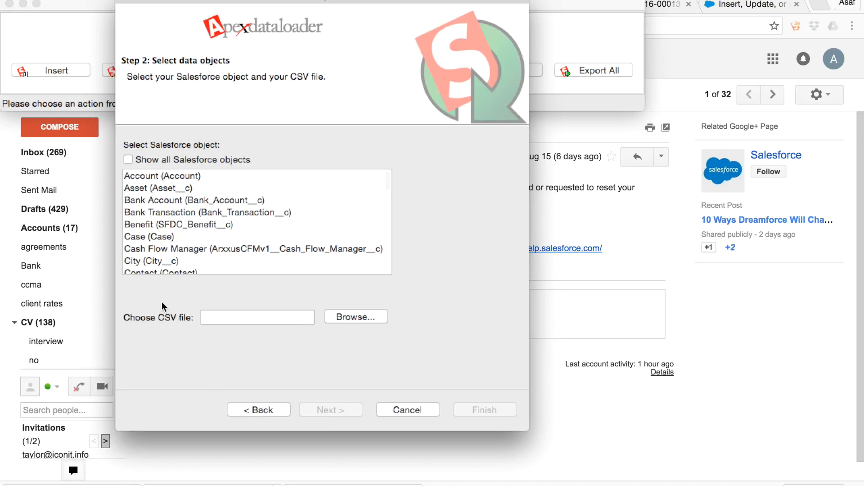
Select Order Item (Order_Item__c) as the Salesforce object for the upsert.
scroll(180, 195, "down", 5)
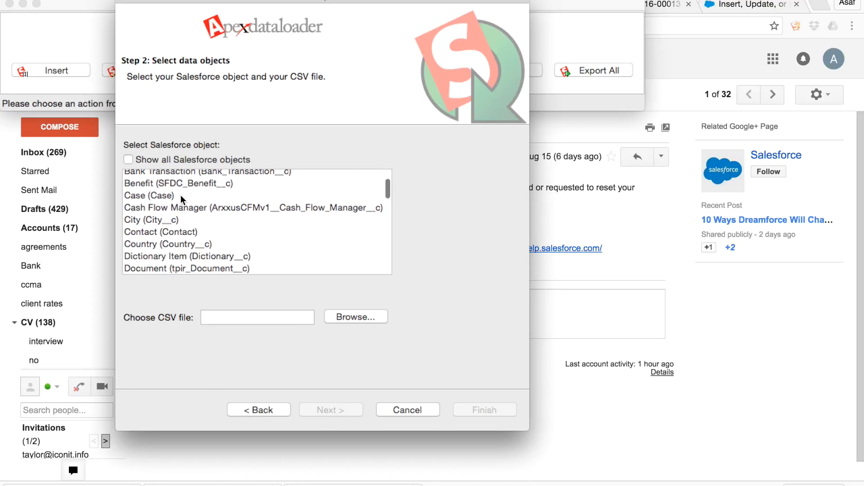
scroll(180, 196, "down", 6)
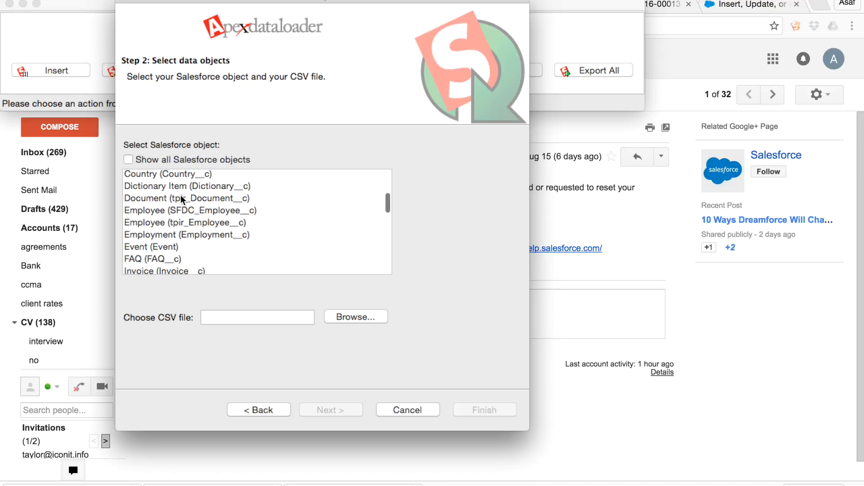
scroll(181, 198, "down", 5)
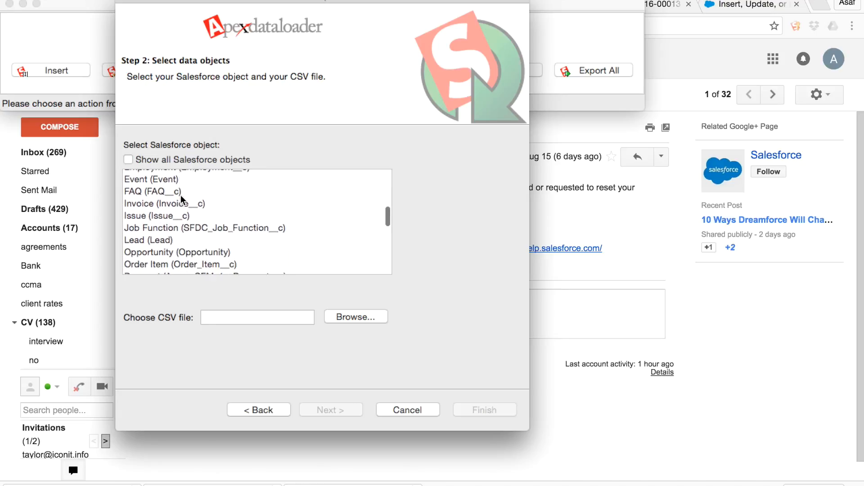
scroll(182, 198, "down", 3)
scroll(181, 198, "up", 3)
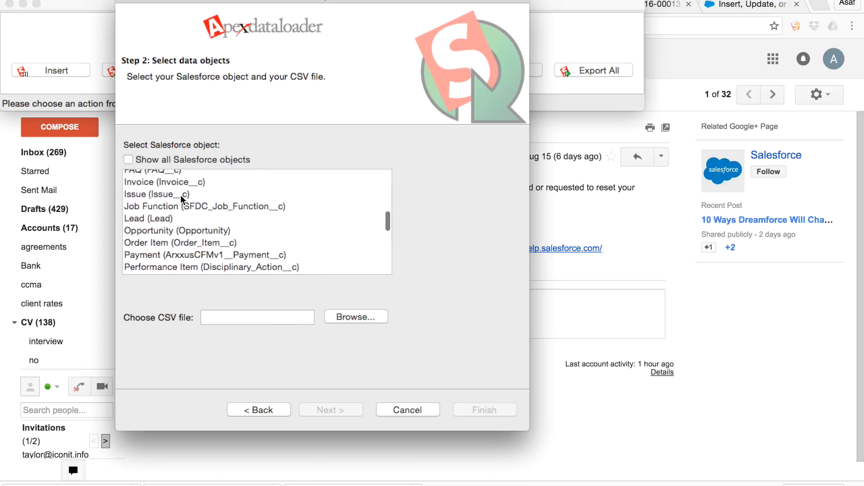
scroll(180, 195, "up", 2)
scroll(181, 195, "down", 4)
scroll(180, 196, "down", 2)
scroll(180, 195, "down", 7)
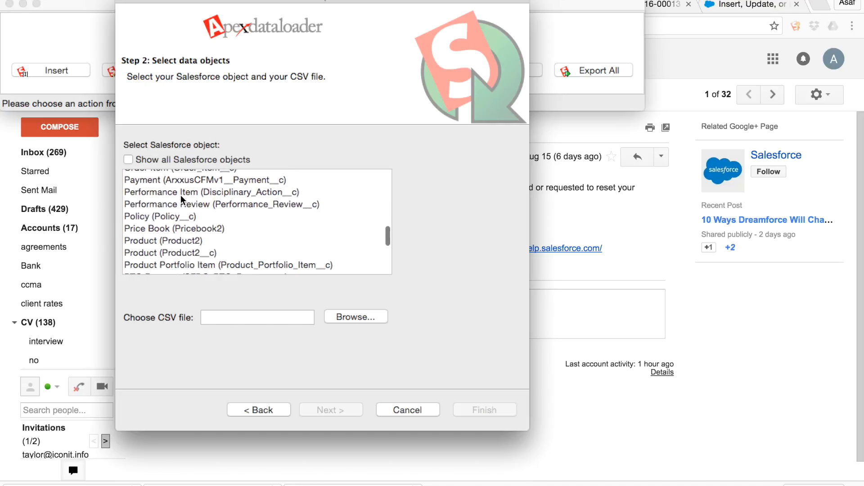
scroll(180, 195, "down", 7)
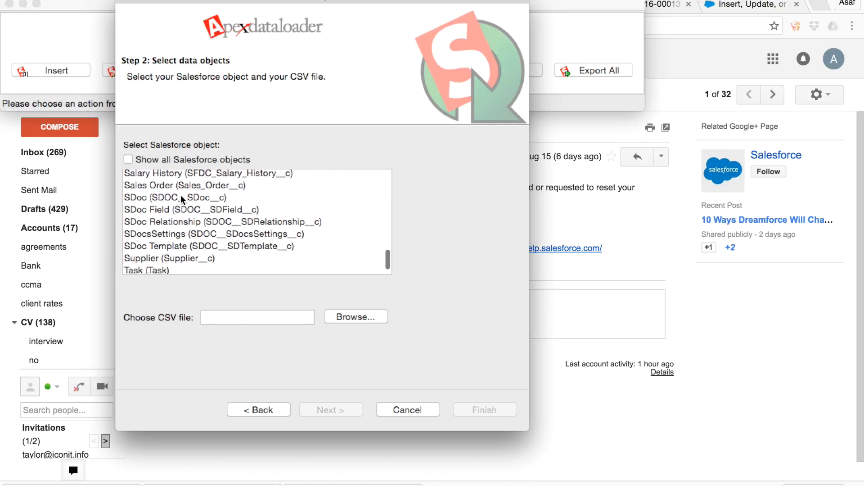
scroll(181, 196, "up", 1)
scroll(181, 195, "down", 2)
scroll(180, 196, "up", 5)
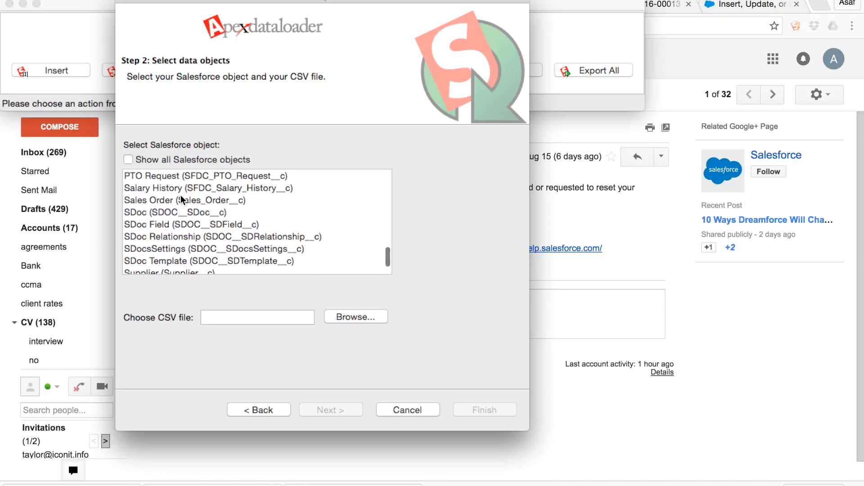
scroll(180, 196, "up", 7)
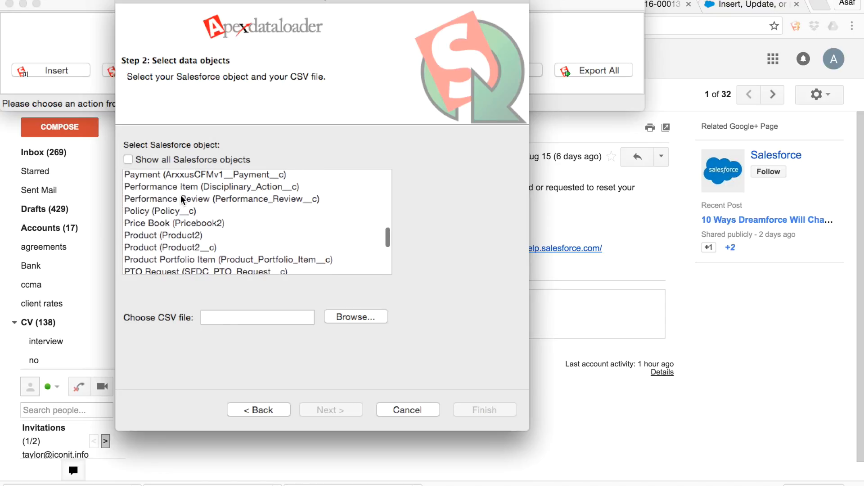
scroll(183, 199, "up", 4)
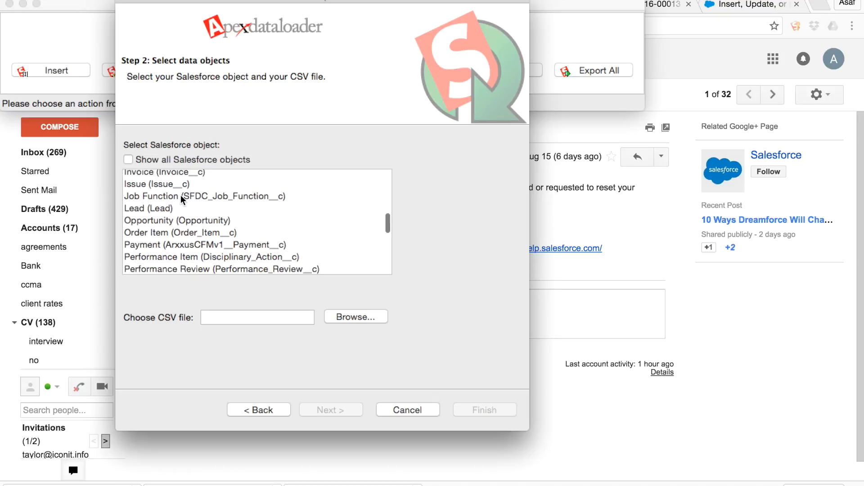
scroll(182, 199, "up", 4)
scroll(182, 199, "down", 2)
scroll(180, 195, "down", 3)
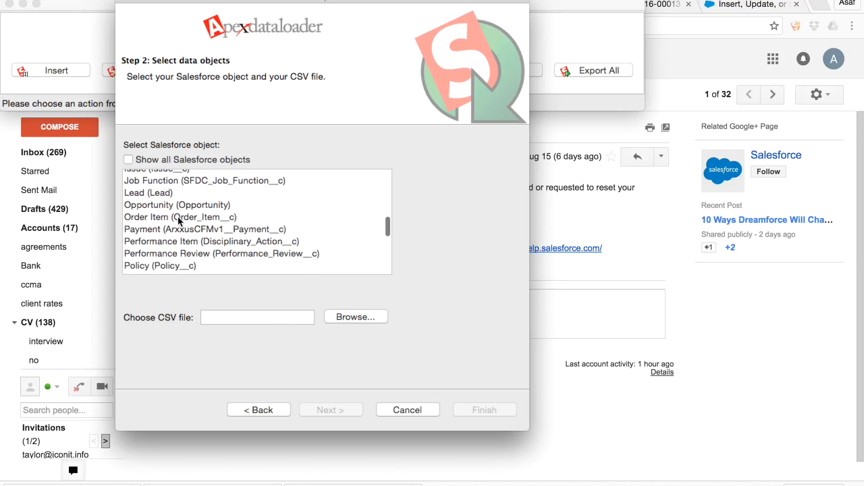
left_click(172, 218)
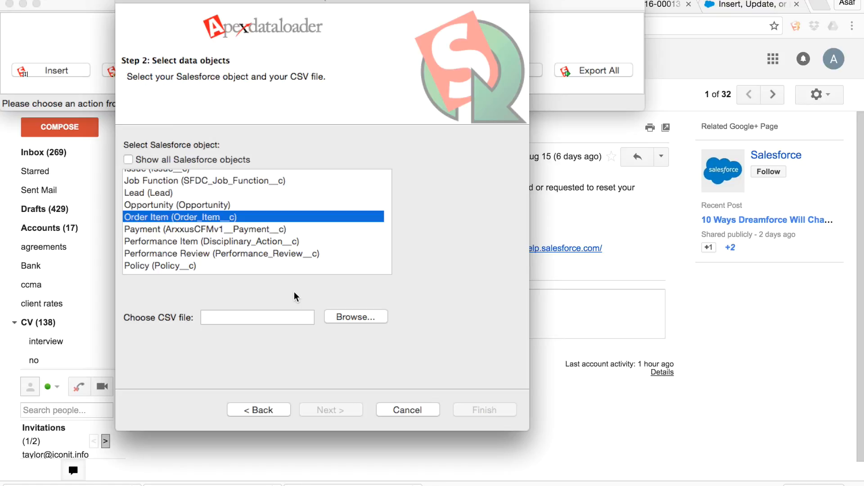
Choose "items sample.csv - items sample.csv (2).csv" from the Downloads folder as the CSV file and initialize the data selection.
left_click(342, 311)
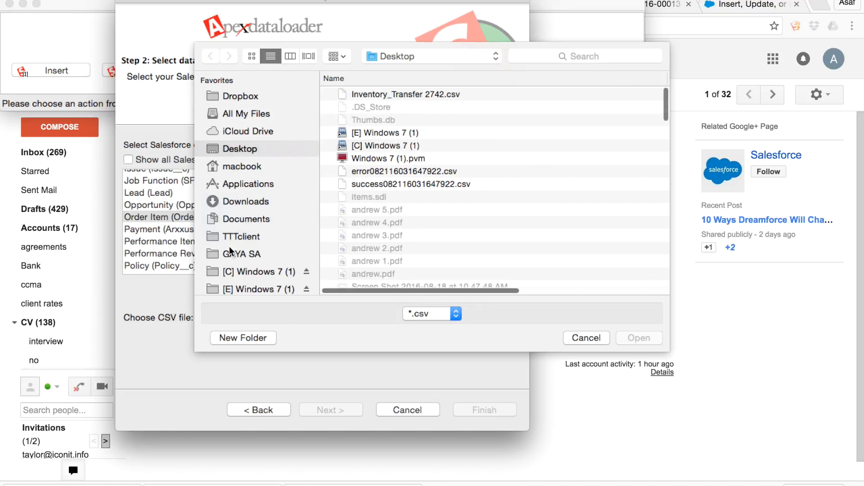
left_click(243, 201)
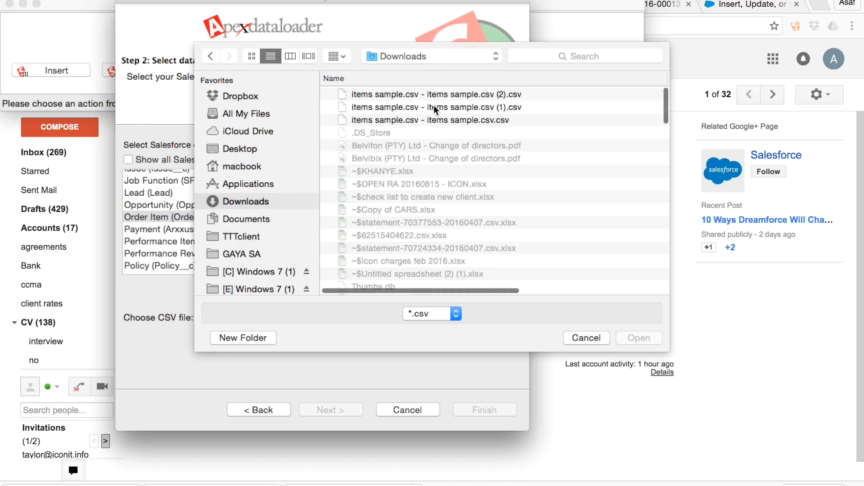
left_click(451, 95)
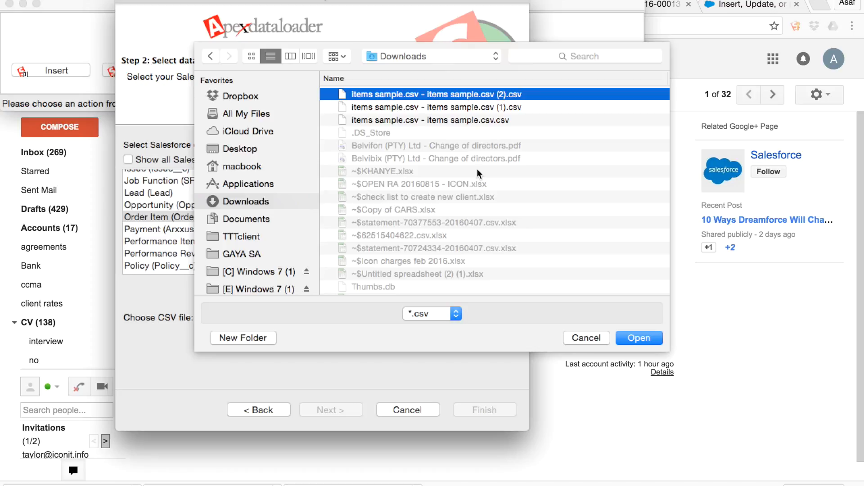
key("Return")
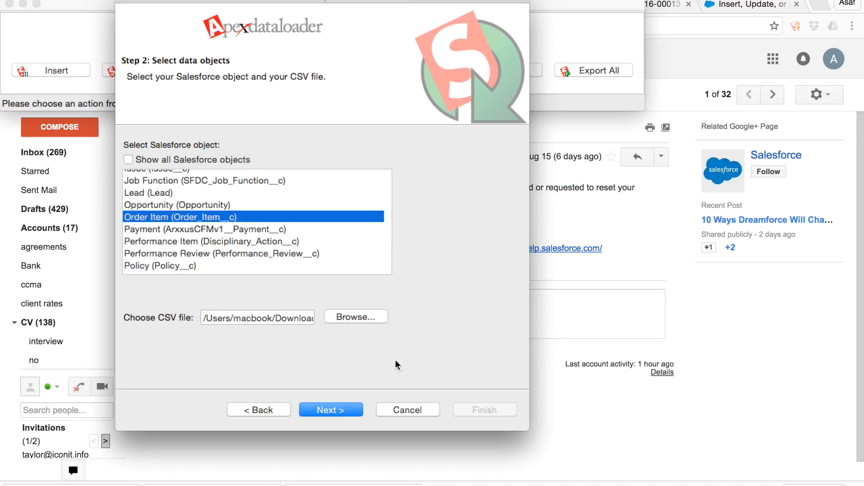
left_click(338, 411)
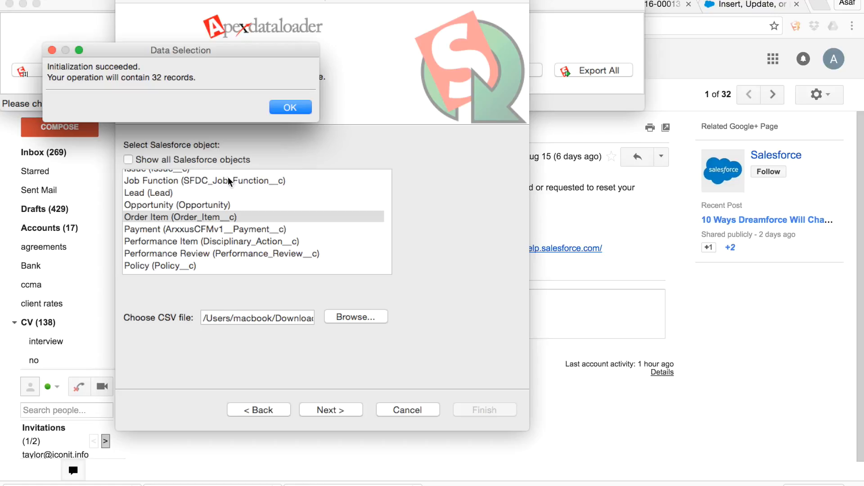
Check the record count against the rows of the items sample.csv sheet in Chrome, and accept the data selection in Data Loader.
key("super+Tab")
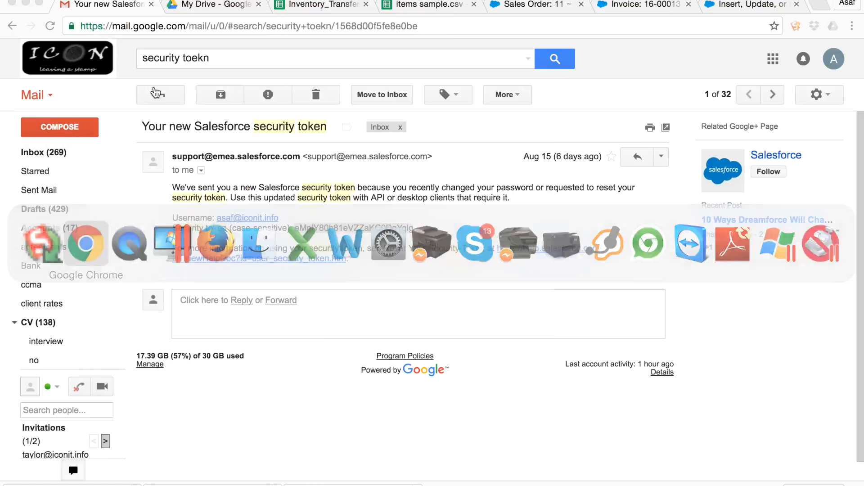
key("super+4")
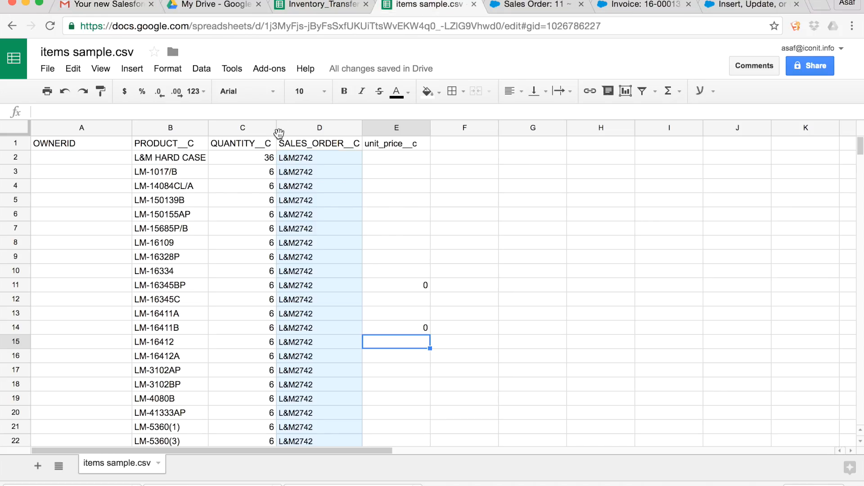
scroll(187, 302, "down", 6)
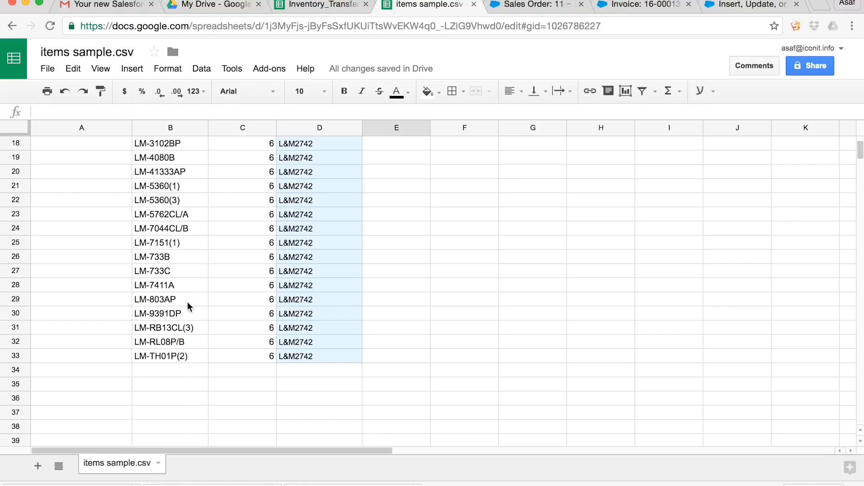
scroll(166, 355, "up", 6)
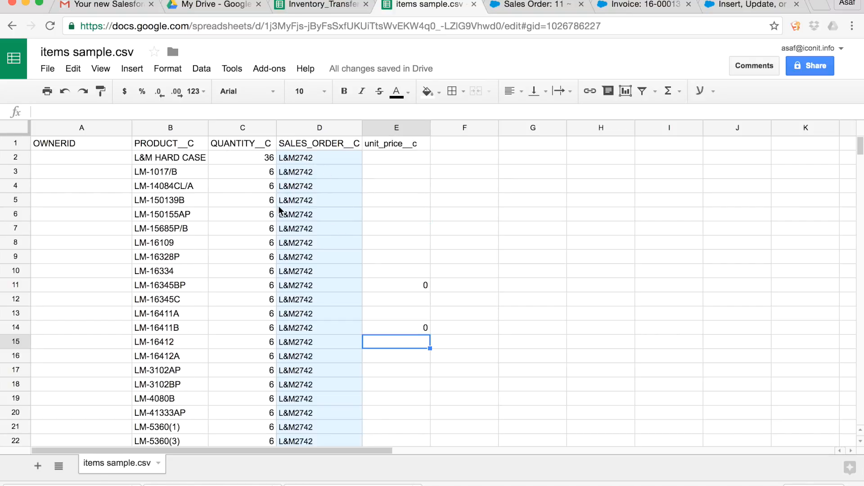
key("super+Tab")
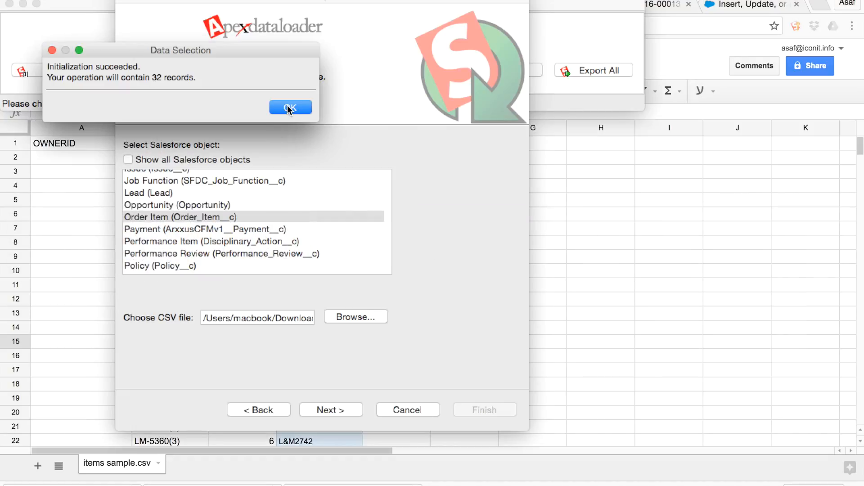
left_click(289, 108)
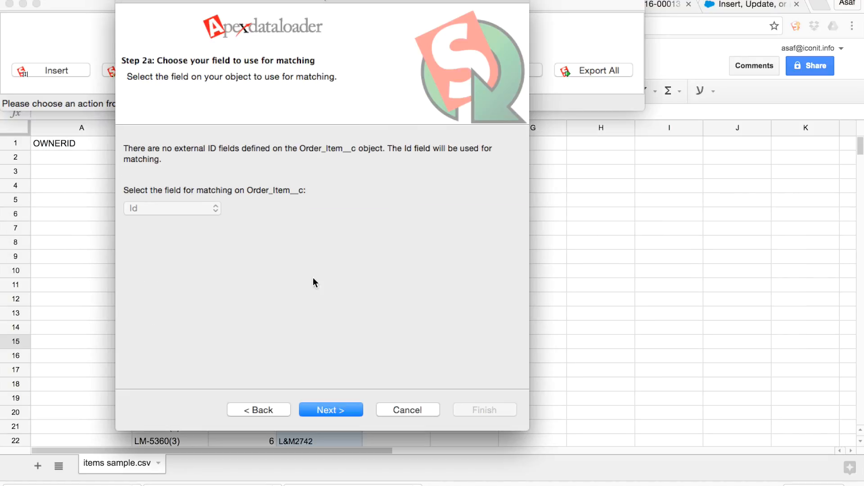
Accept Id as the matching field and match the related Sales_Order__r object by its External_Reference field.
left_click(322, 405)
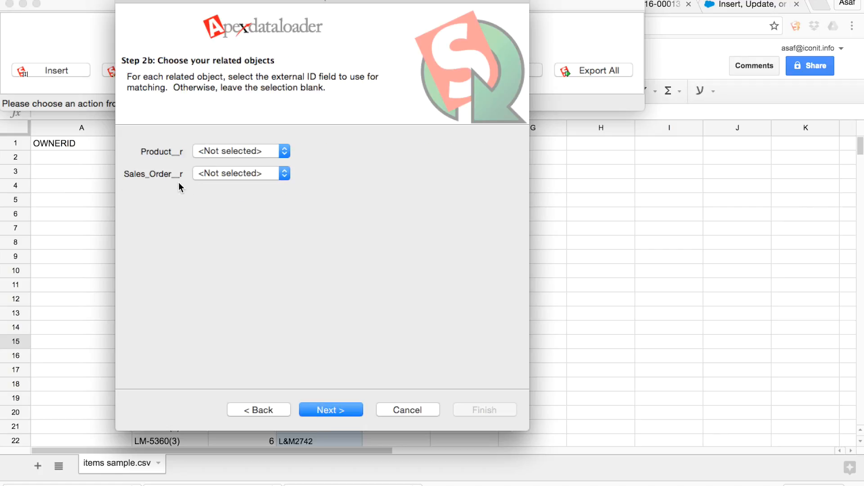
left_click(227, 171)
left_click(231, 186)
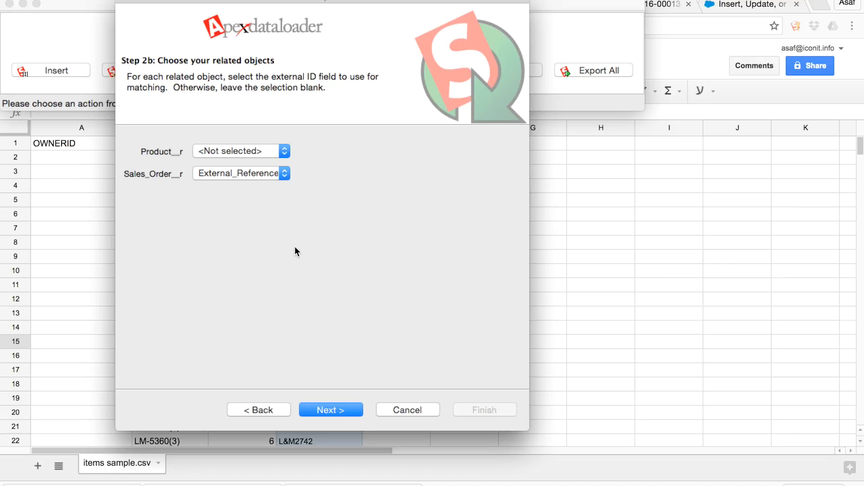
left_click(320, 409)
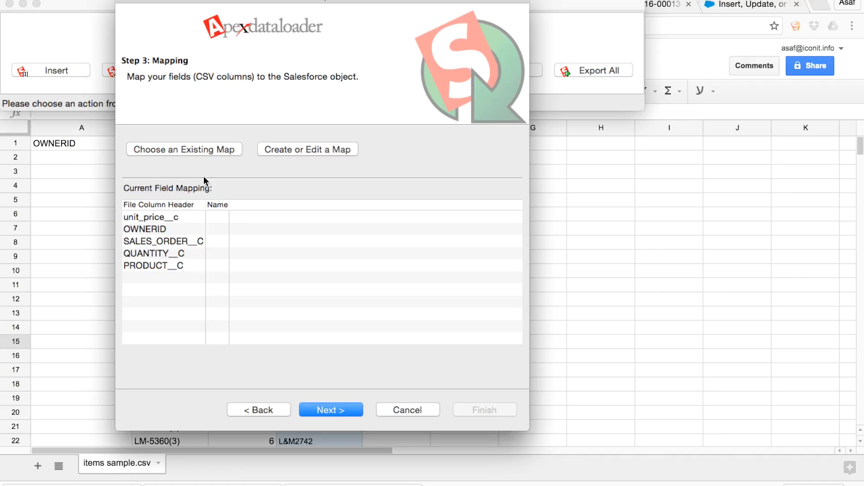
Load the existing field map items.sdl from the Desktop folder for the CSV columns.
left_click(176, 149)
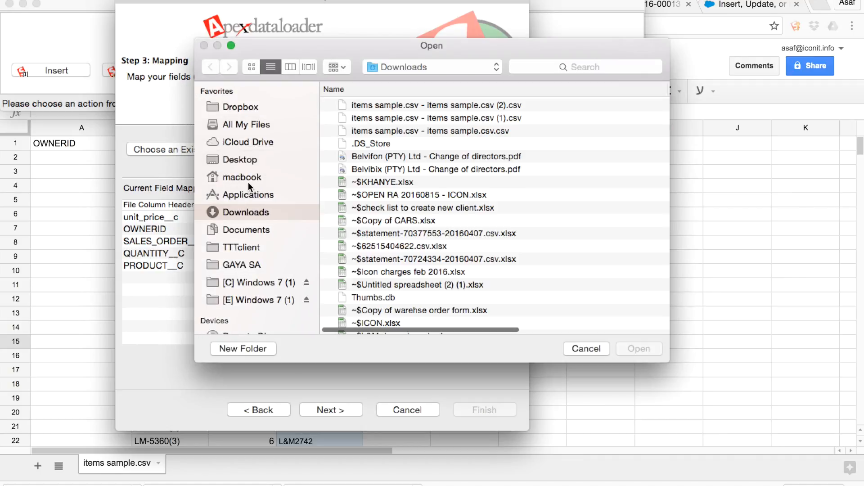
left_click(234, 158)
scroll(365, 180, "down", 2)
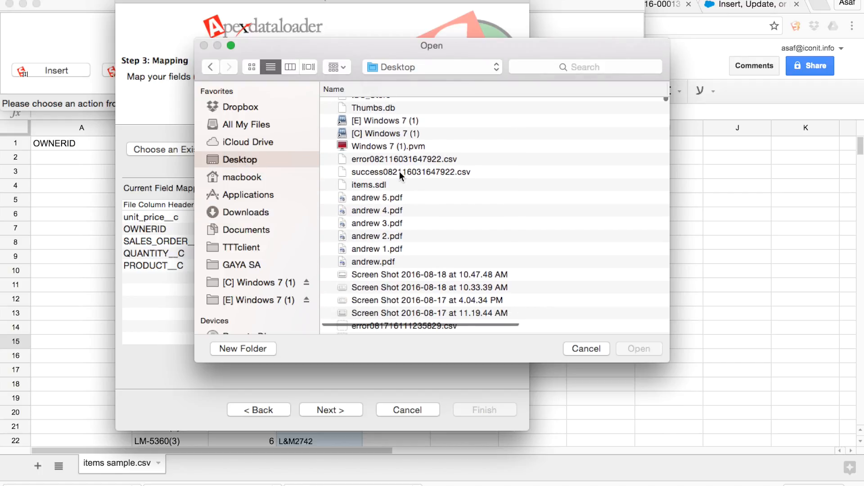
left_click(361, 183)
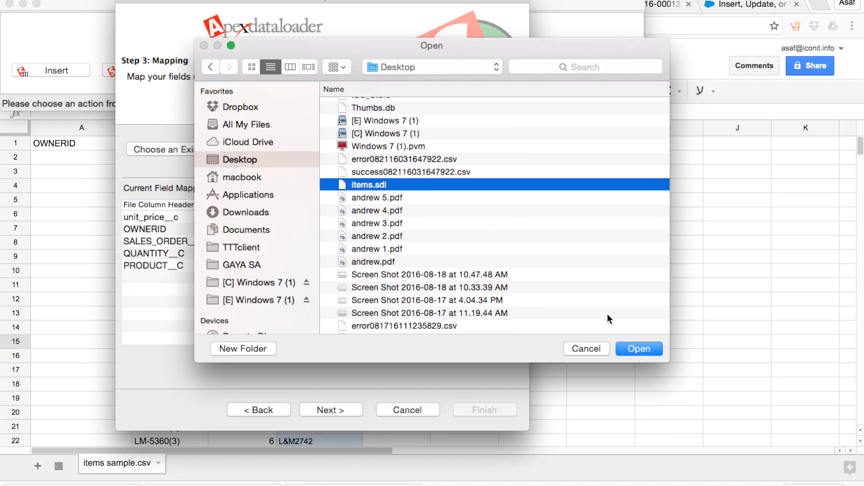
left_click(638, 348)
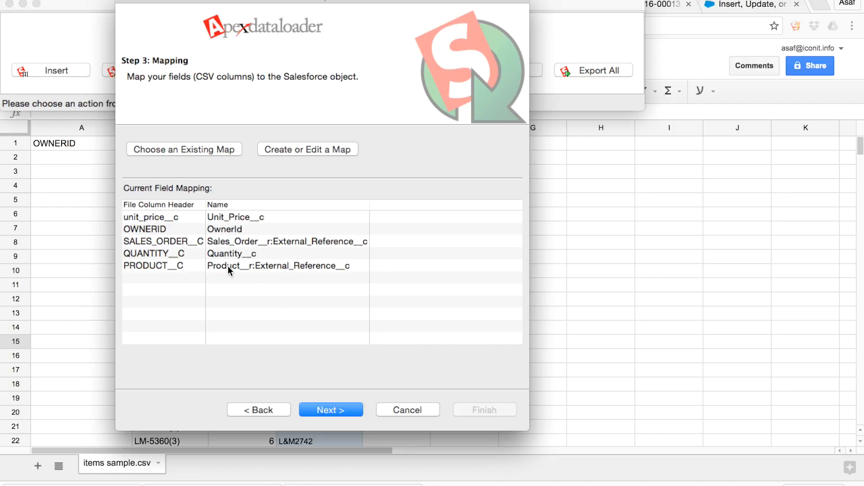
Accept the mapping and run the upsert with /Users/macbook/Desktop as the directory for the success and error files.
left_click(336, 409)
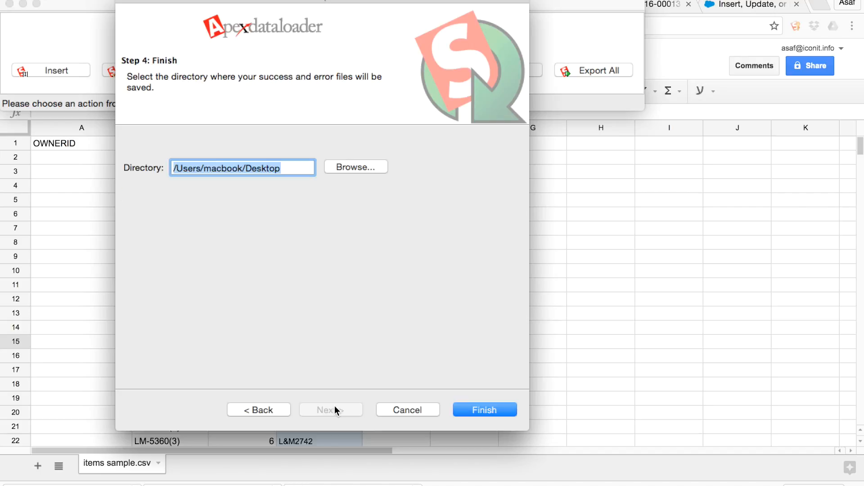
left_click(480, 409)
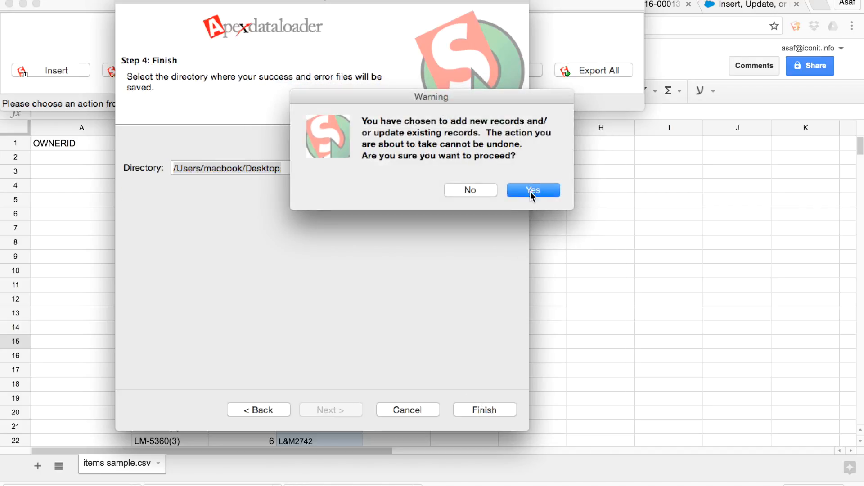
left_click(532, 191)
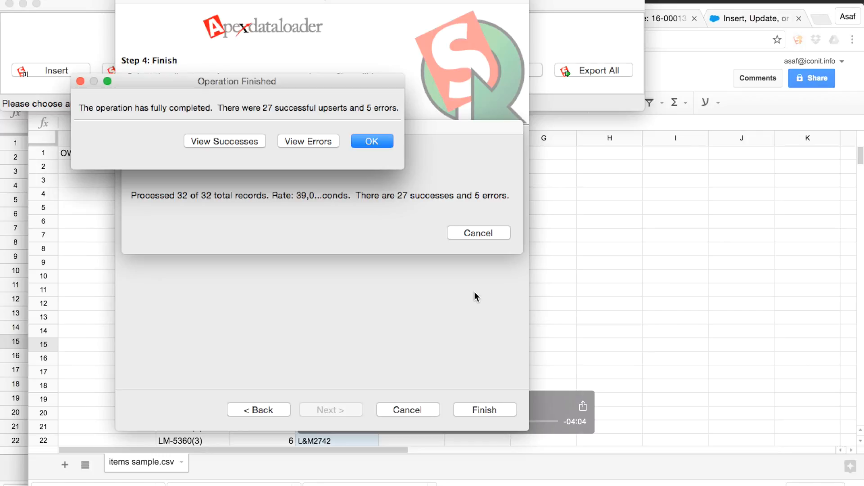
Review the failed rows and their error text for the upsert, then close the error viewer and the operation summary.
left_click(297, 141)
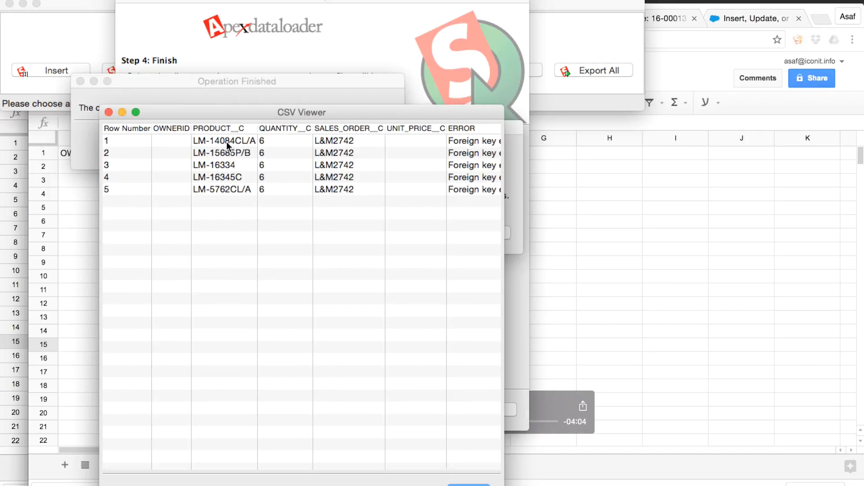
scroll(244, 159, "right", 8)
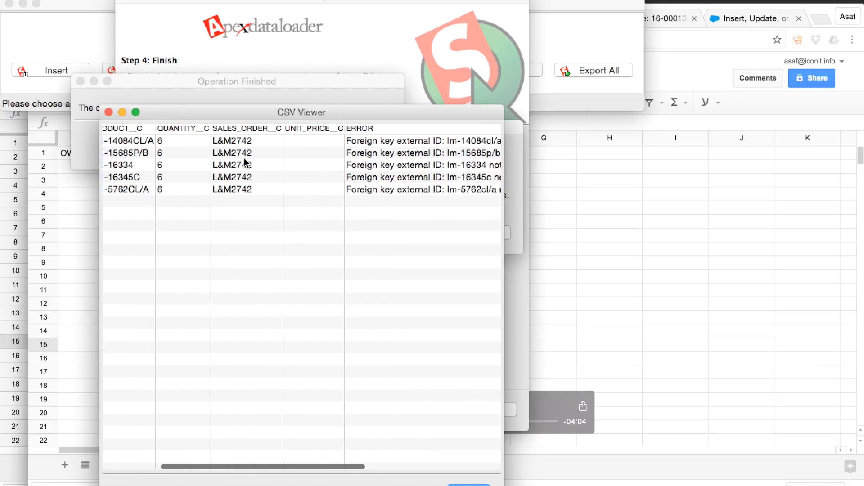
scroll(244, 162, "right", 8)
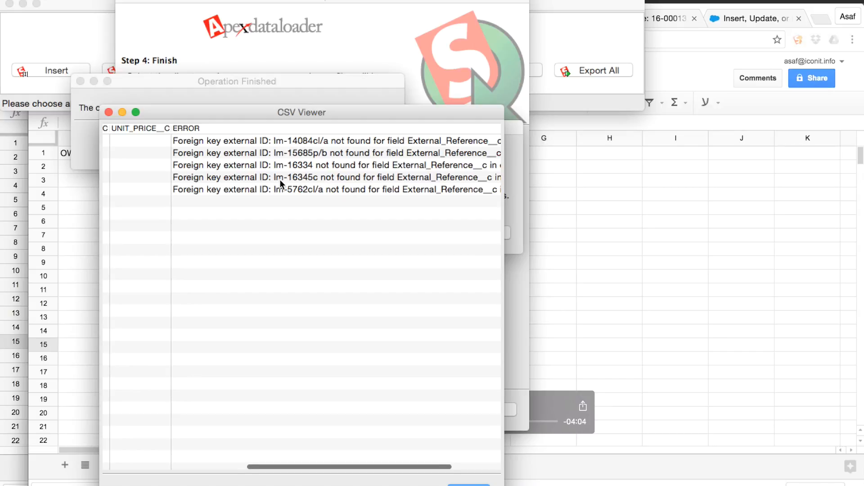
scroll(280, 179, "left", 15)
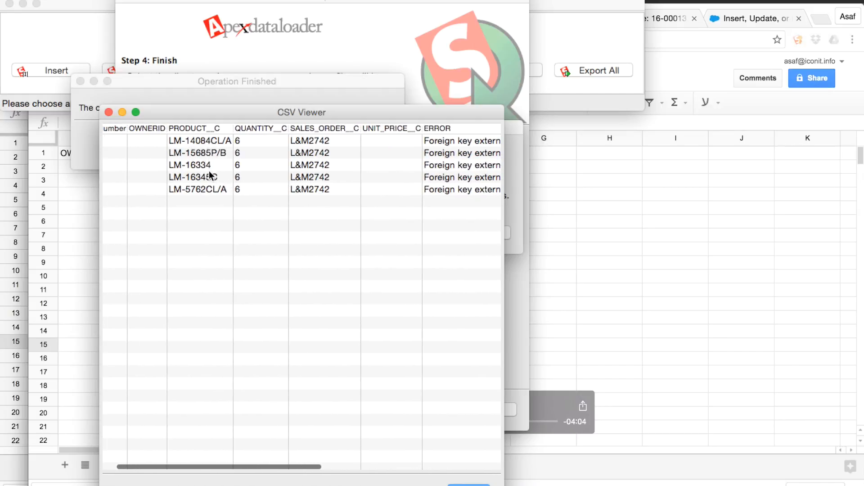
scroll(210, 185, "right", 10)
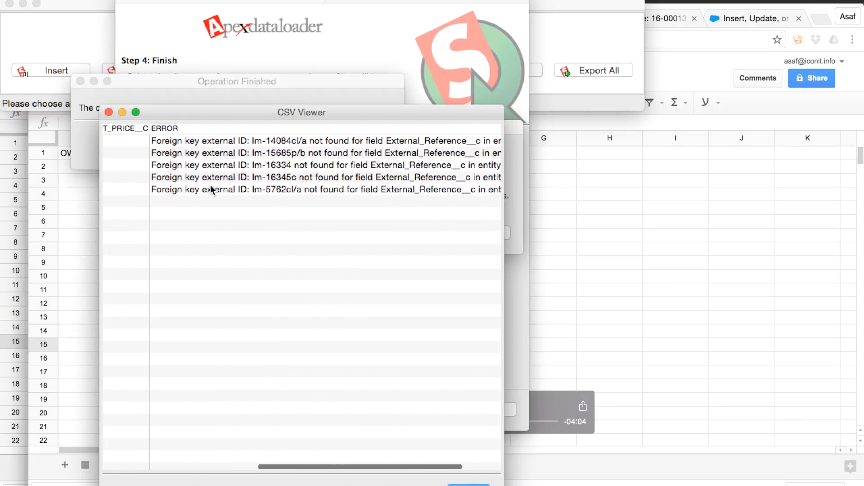
scroll(209, 185, "left", 10)
scroll(210, 185, "left", 5)
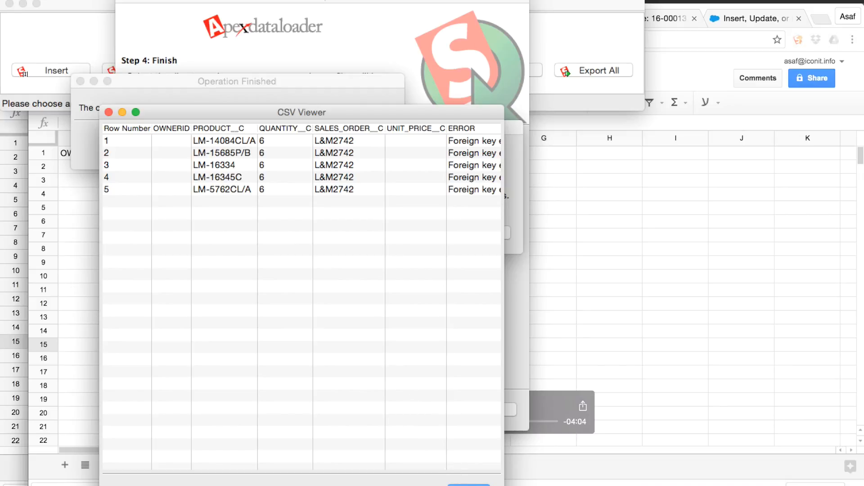
left_click(469, 485)
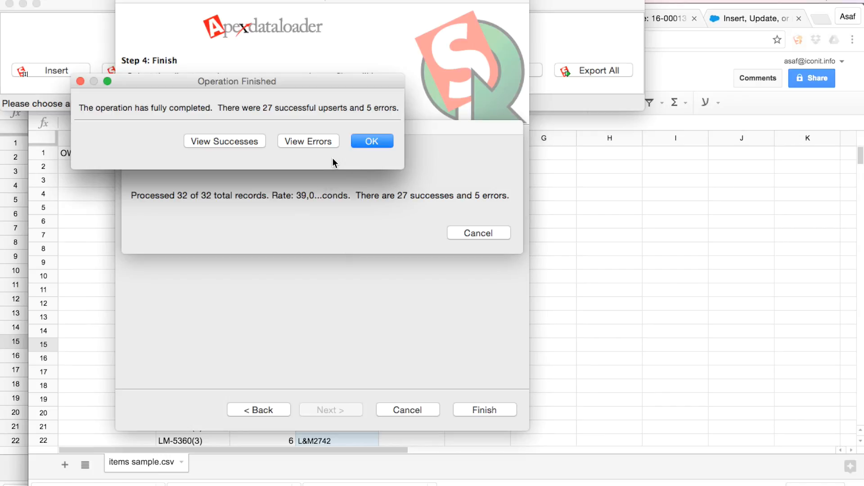
left_click(372, 144)
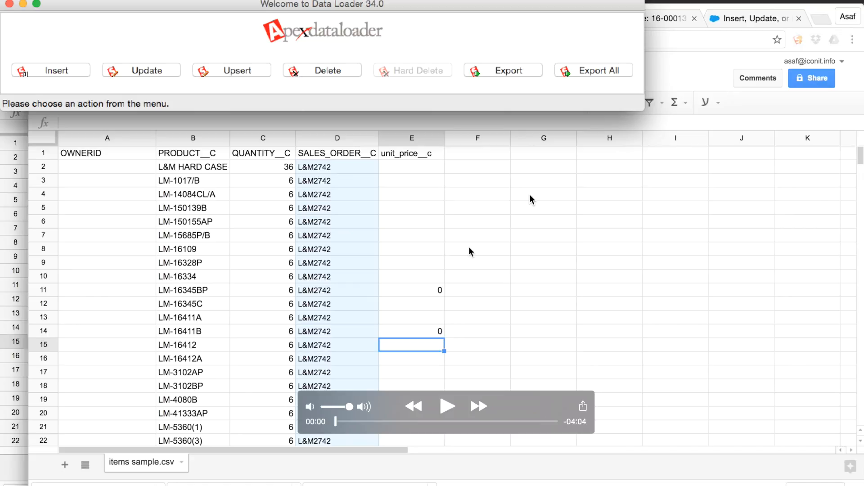
Switch to Chrome and reload the Salesforce page of sales order 11.
key("super+Tab")
key("super+Tab")
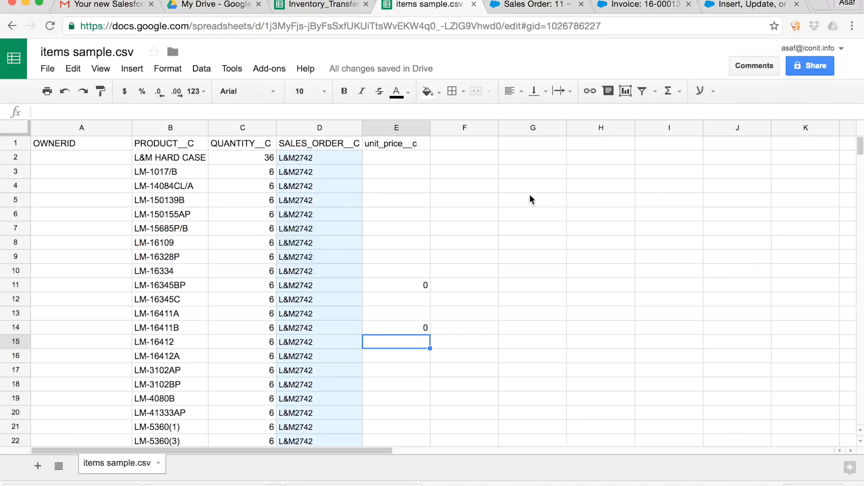
left_click(538, 4)
left_click(309, 154)
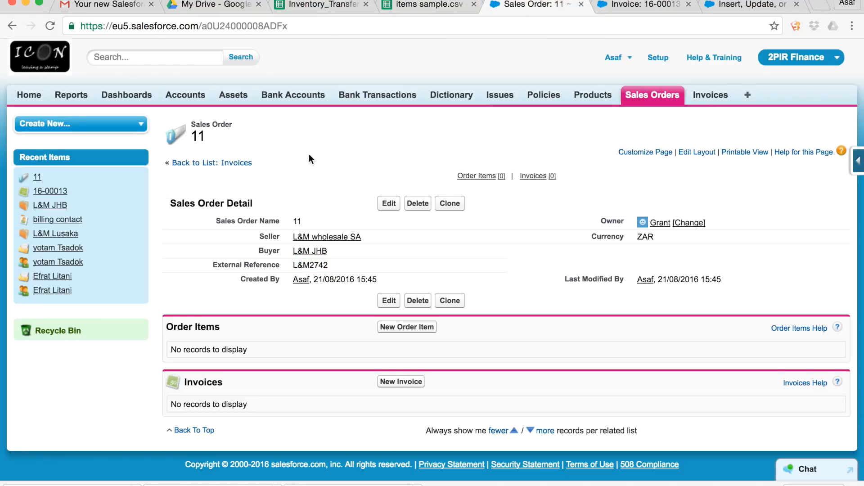
left_click(51, 26)
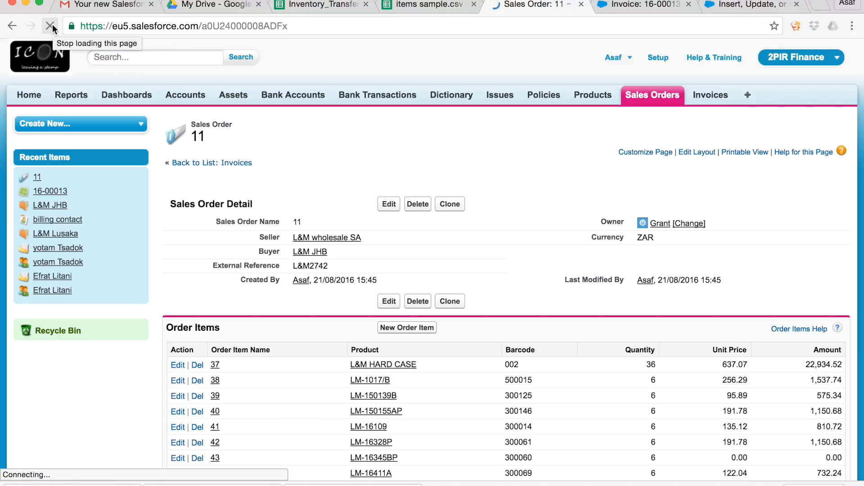
Examine the sales order's uploaded order items, including their quantities, unit prices and amounts, along with the order details.
scroll(296, 175, "down", 4)
scroll(296, 180, "down", 3)
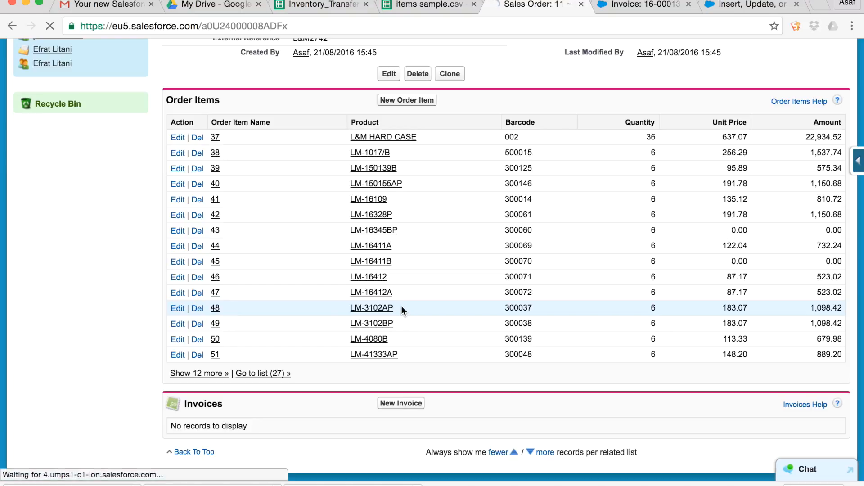
scroll(401, 306, "down", 1)
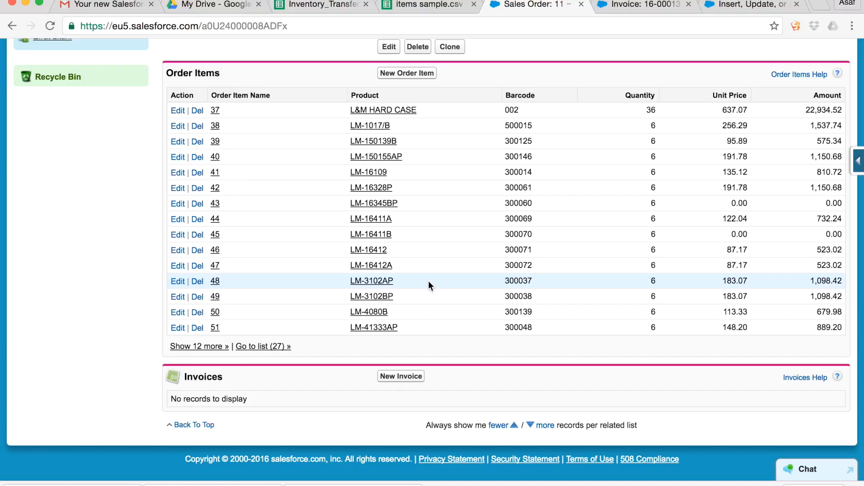
scroll(430, 284, "up", 3)
scroll(428, 282, "up", 2)
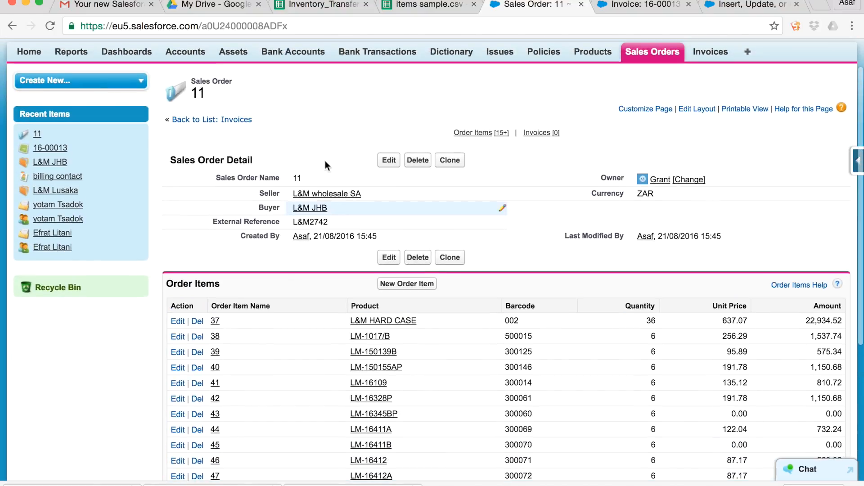
scroll(301, 112, "down", 4)
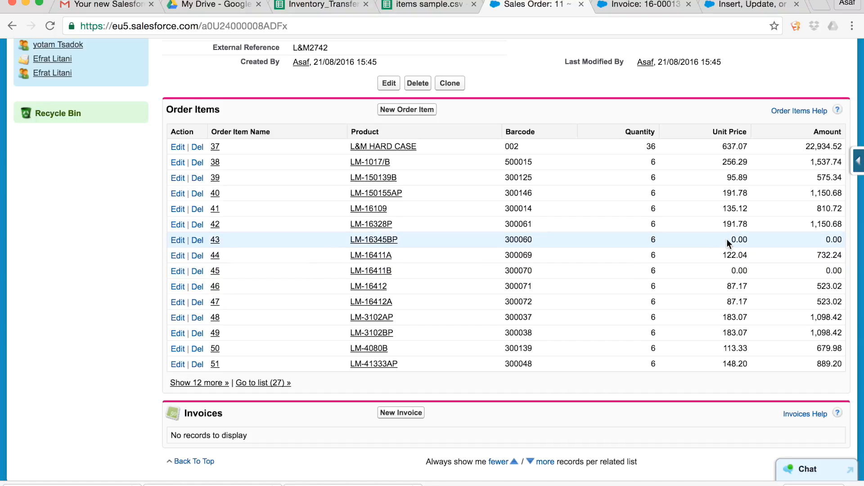
scroll(723, 293, "down", 1)
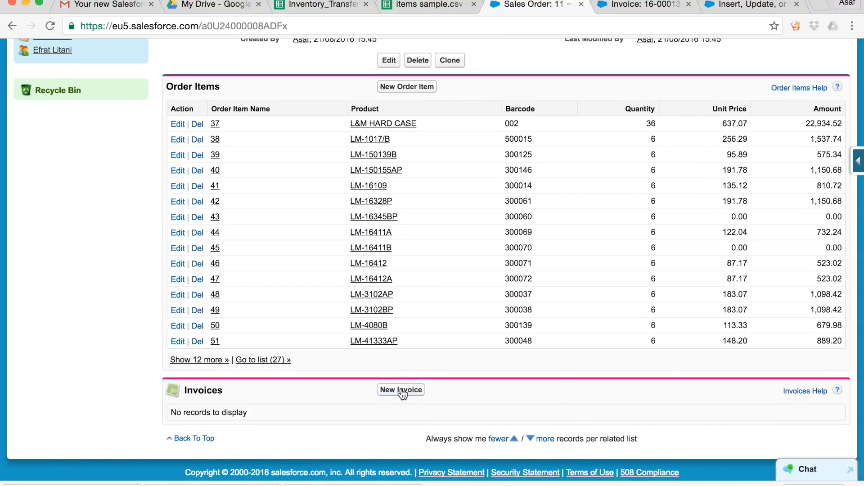
scroll(423, 171, "up", 9)
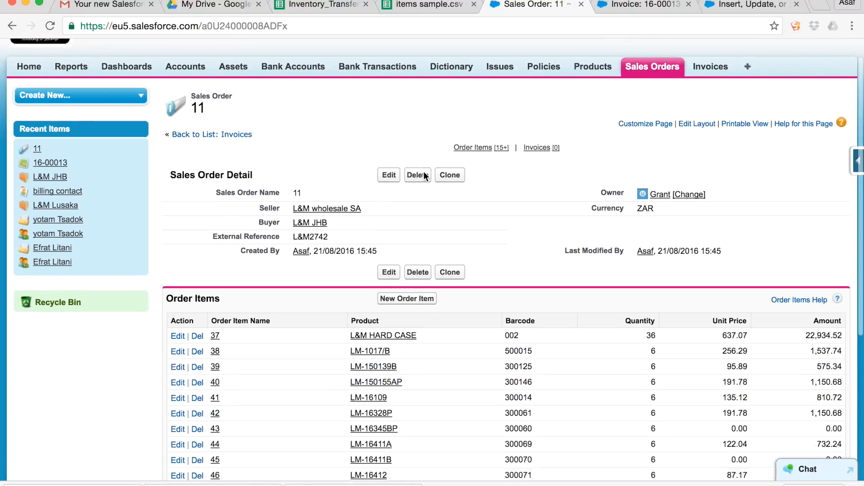
scroll(423, 171, "down", 8)
scroll(423, 171, "down", 2)
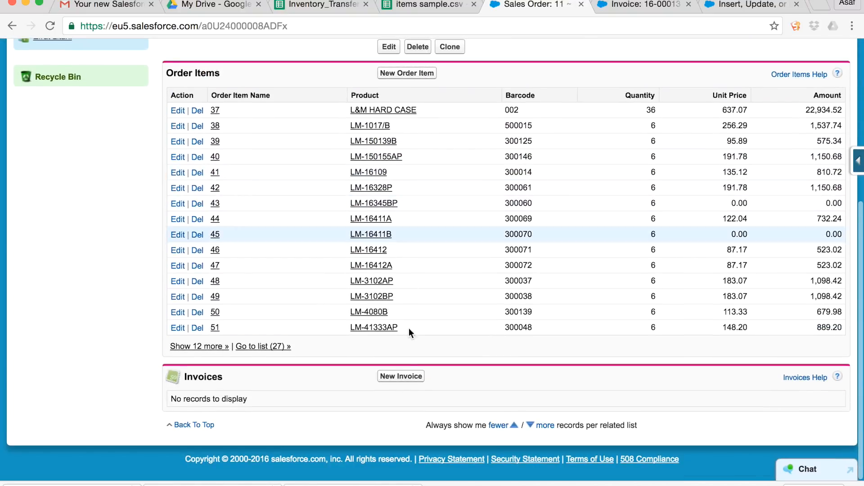
Start a new invoice from sales order 11 and look up "billing contact" as its Contact.
left_click(411, 384)
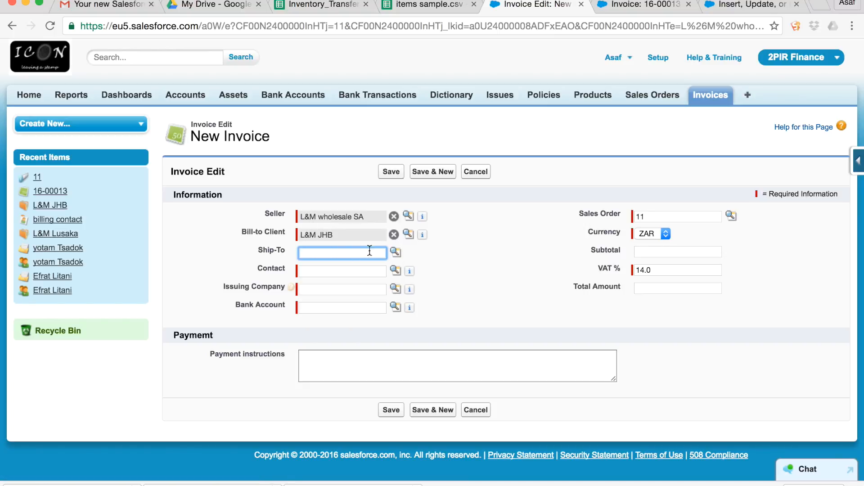
left_click(396, 252)
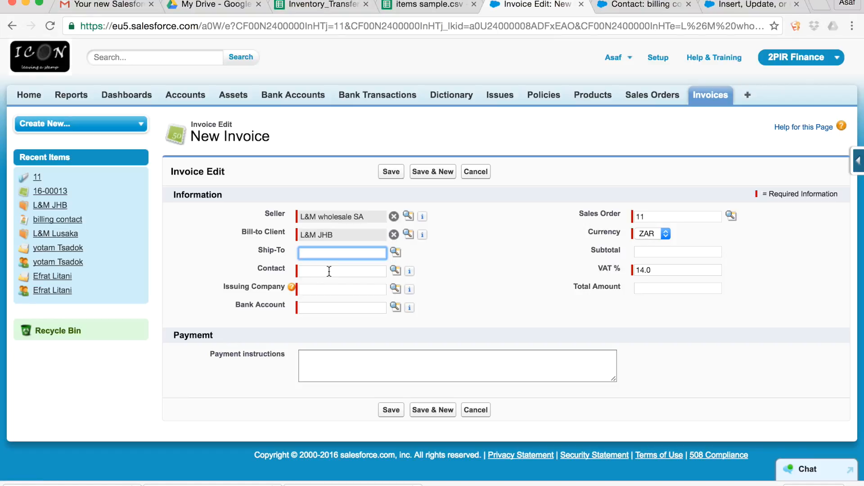
left_click(329, 271)
type("bi")
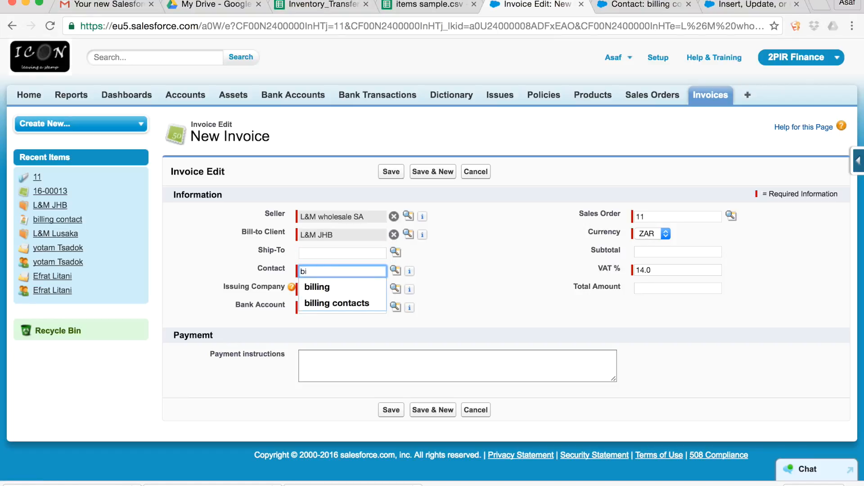
left_click(400, 271)
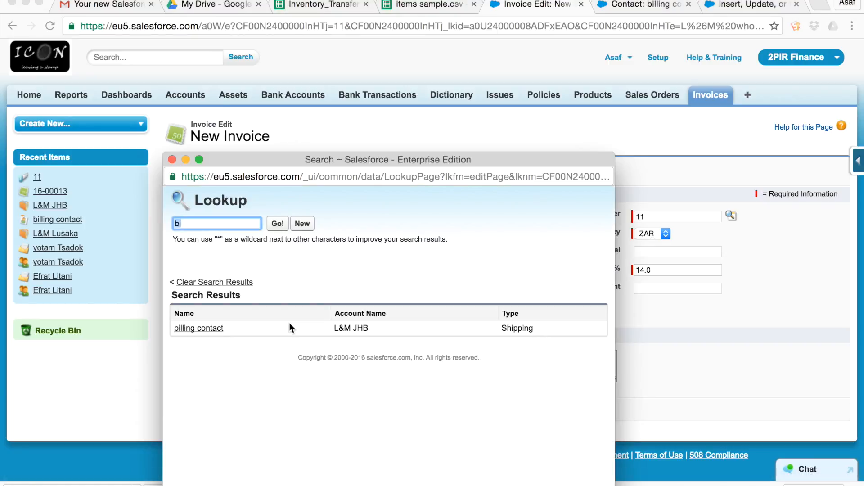
left_click(199, 328)
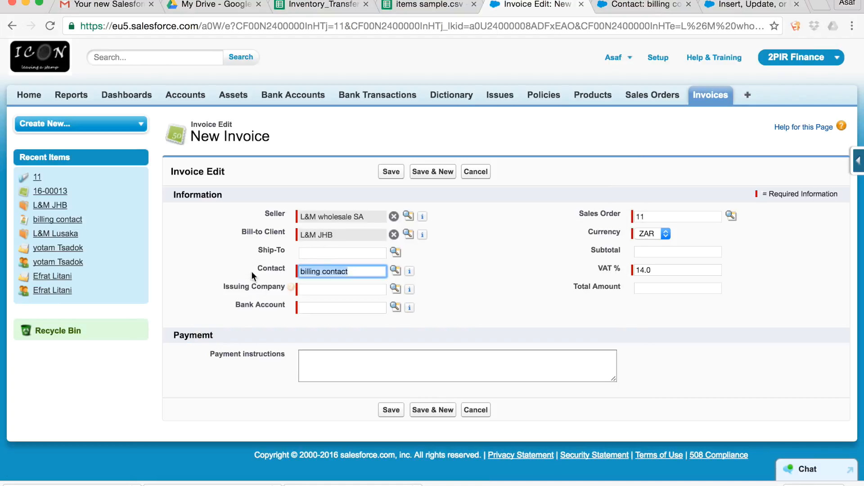
Copy the invoice's Contact value "billing contact" into the Ship-To field.
left_click(215, 257)
left_click_drag(357, 272, 301, 273)
key("ctrl+c")
left_click(316, 253)
key("ctrl+v")
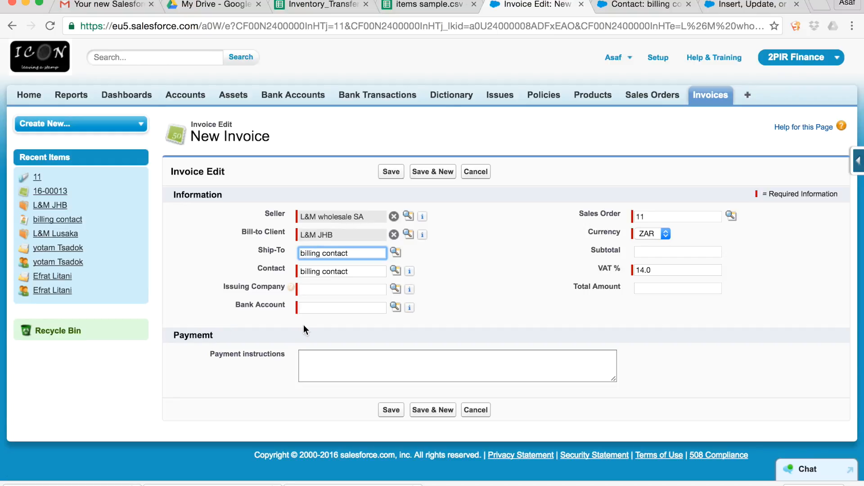
Look up "L&M wholesale SA" as the invoice's Issuing Company and "L&M wholesale" as its Bank Account.
left_click(314, 288)
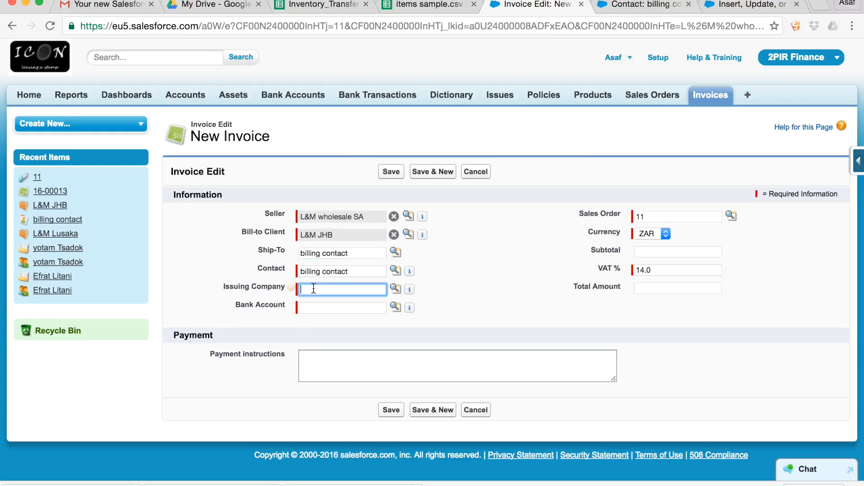
left_click(395, 289)
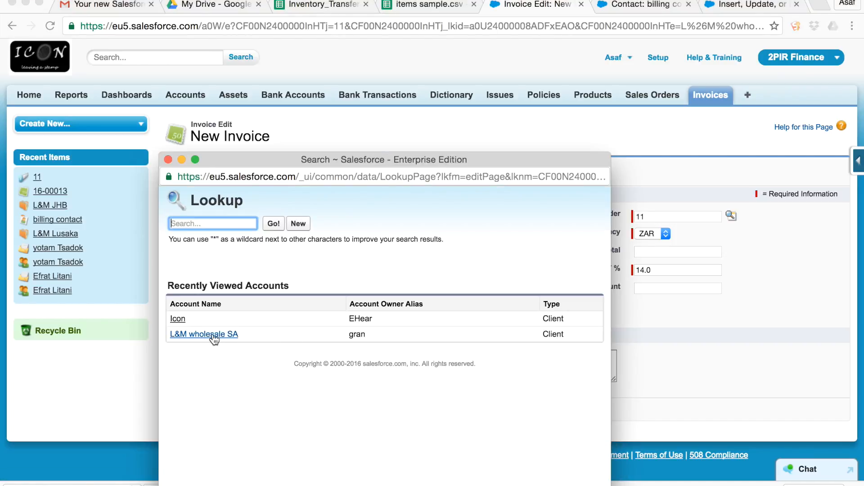
left_click(212, 334)
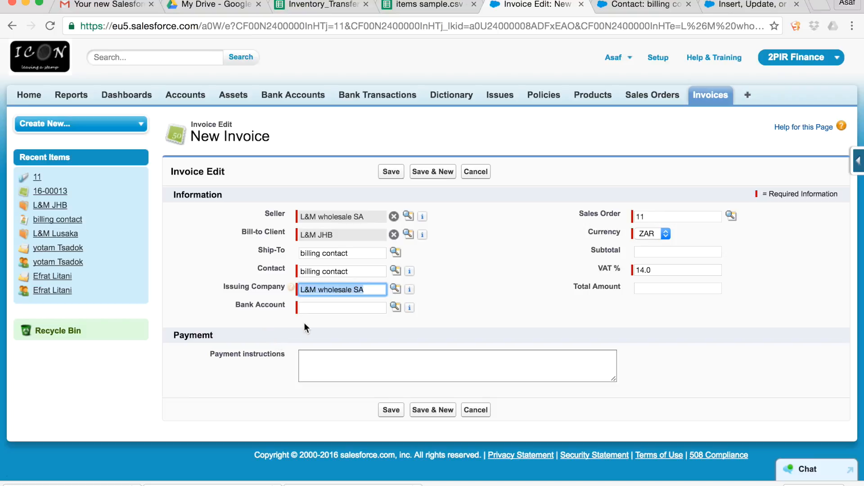
left_click(395, 305)
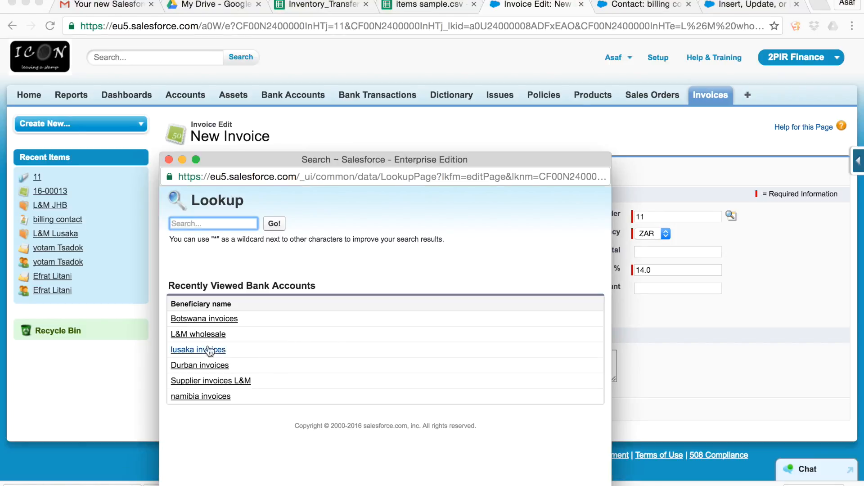
left_click(198, 334)
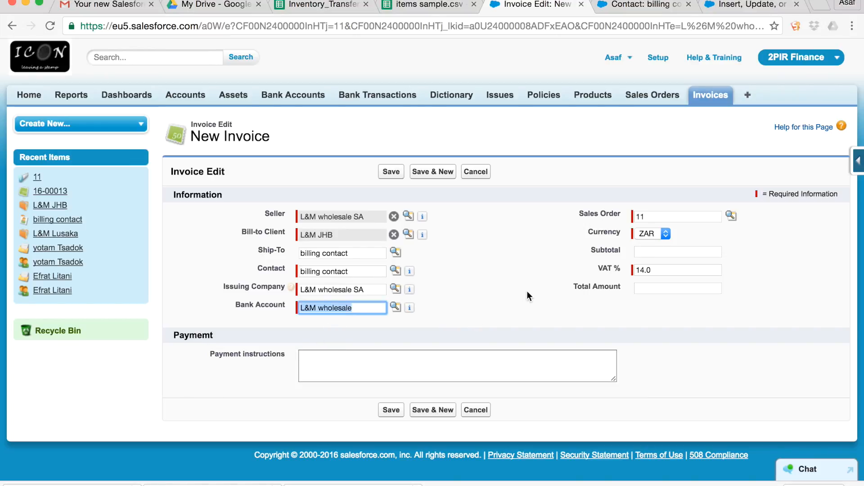
Enter "50% upfront...." as the invoice's payment instructions.
left_click(420, 360)
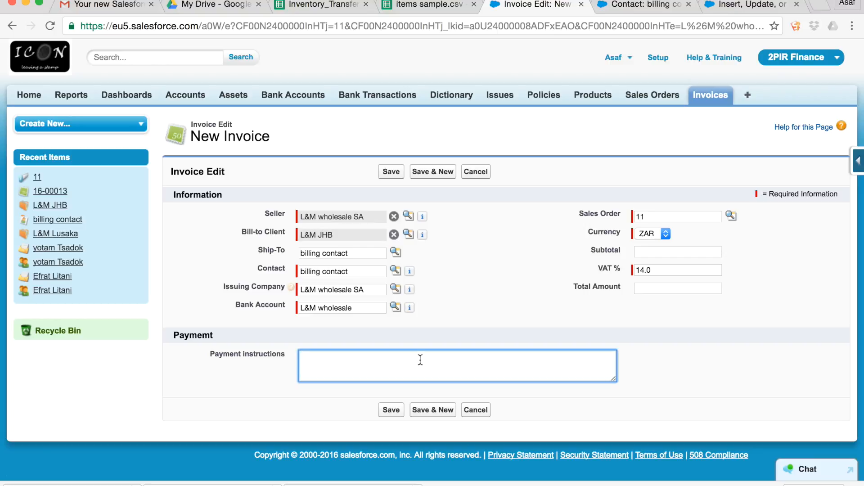
type("50% upfront....")
Clear the Ship-To value and save the new invoice.
left_click(391, 410)
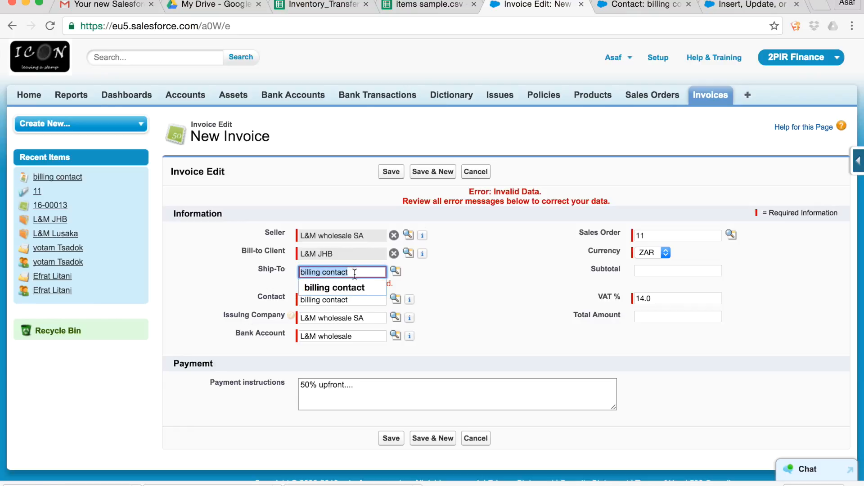
key("BackSpace")
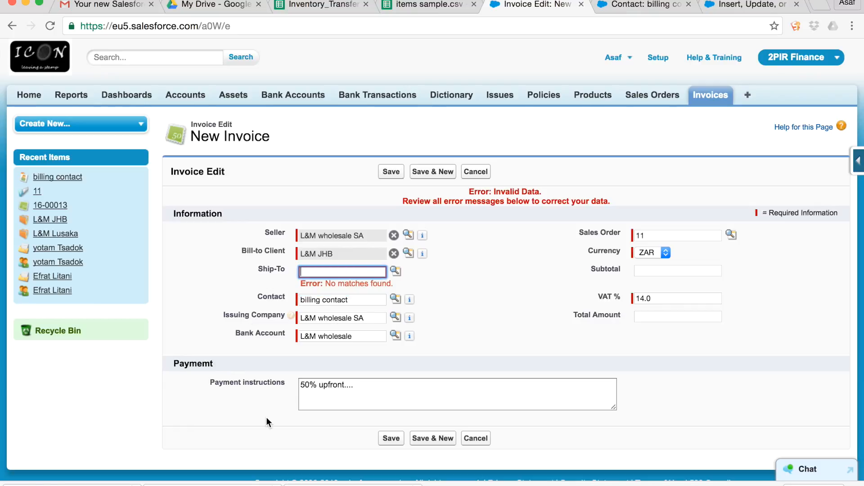
left_click(391, 435)
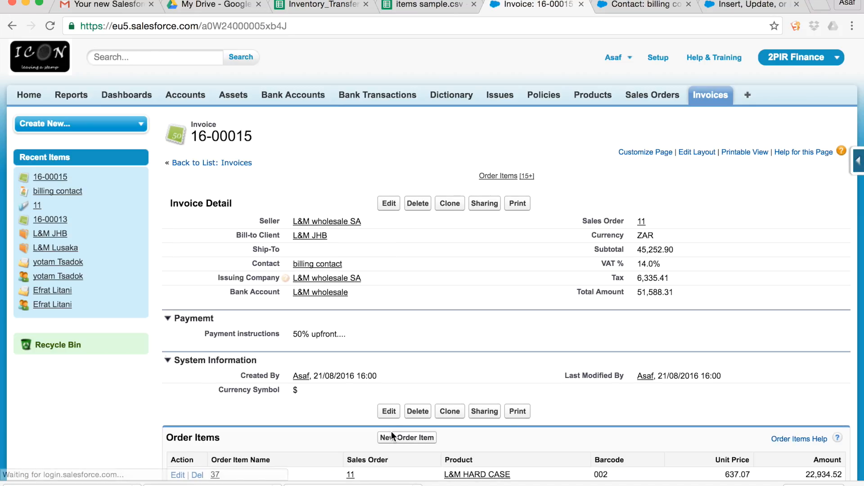
Look over the saved invoice's details and order items, and open its printable tax invoice.
scroll(474, 261, "down", 2)
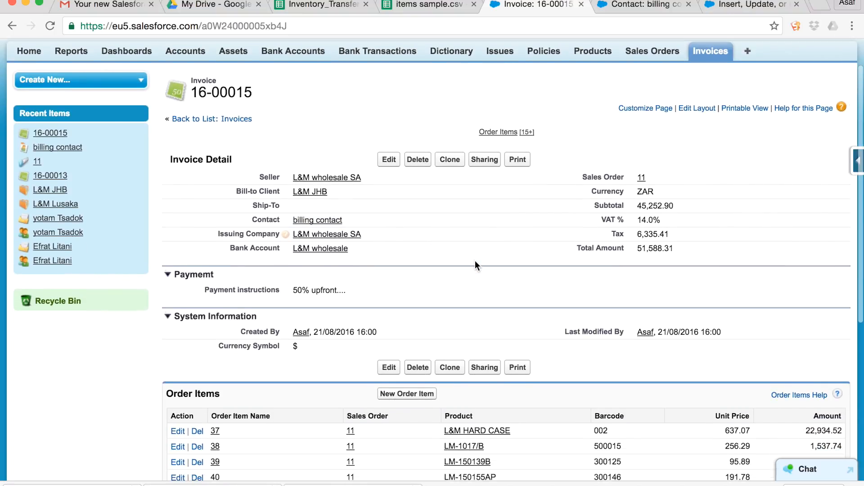
scroll(475, 261, "down", 2)
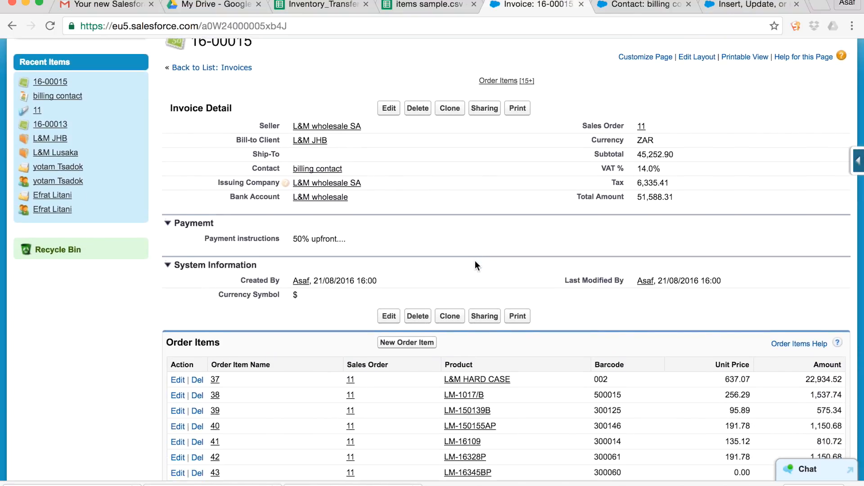
scroll(477, 266, "up", 3)
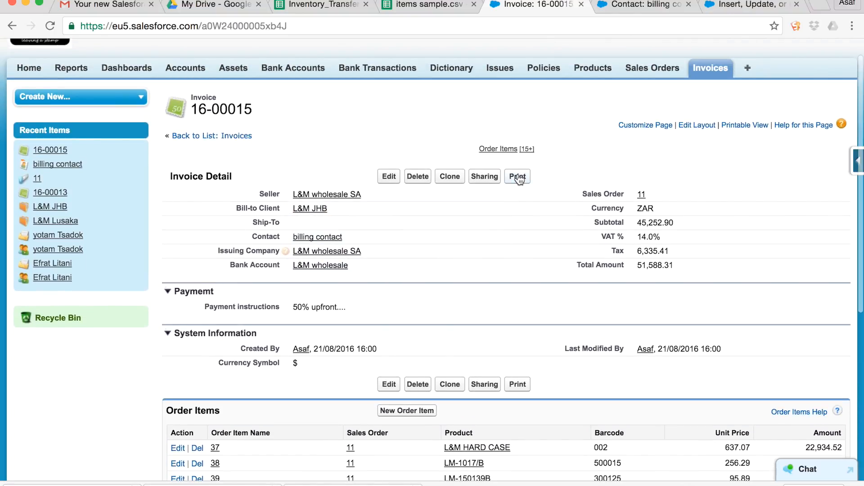
left_click(519, 178)
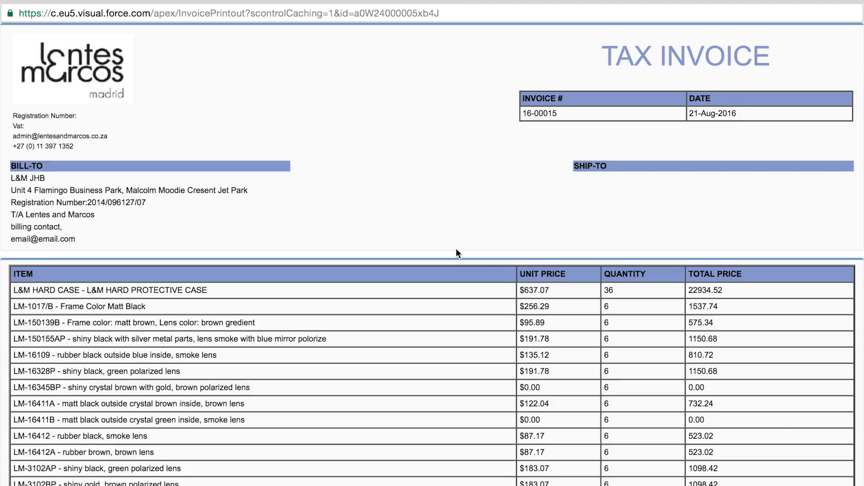
Print the tax invoice to a PDF named Invoice on the Desktop, replacing the existing invoice.pdf.
right_click(404, 140)
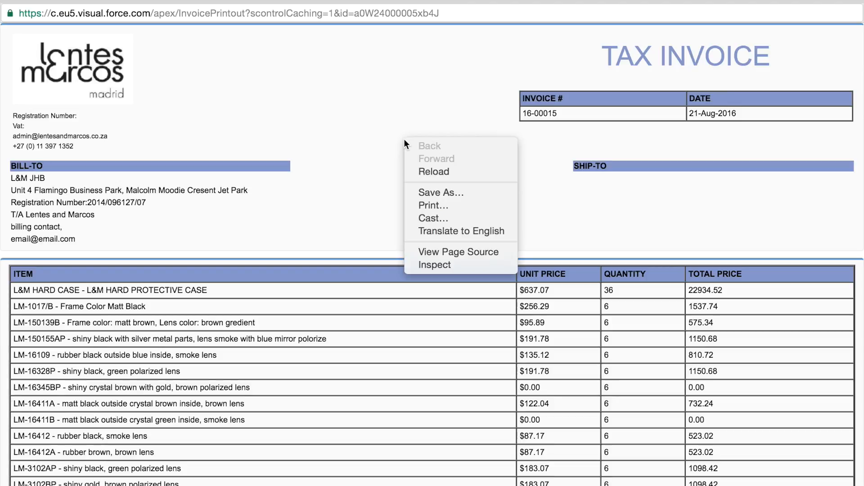
left_click(421, 205)
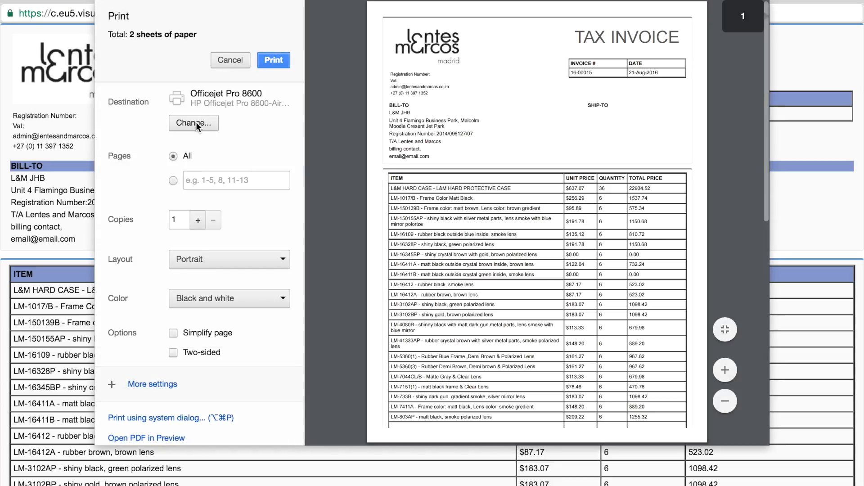
left_click(196, 123)
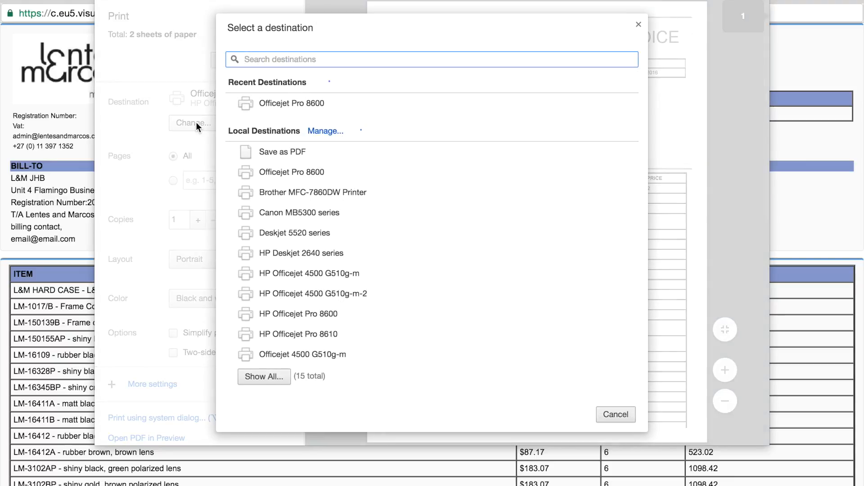
left_click(275, 151)
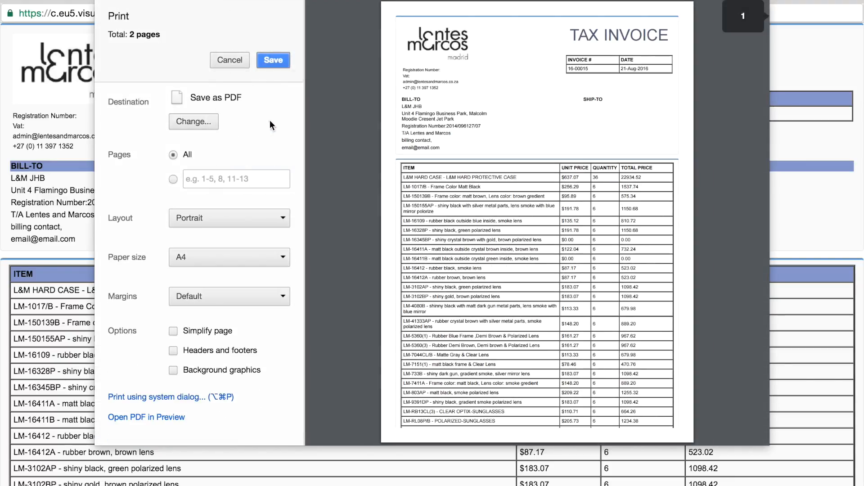
left_click(272, 61)
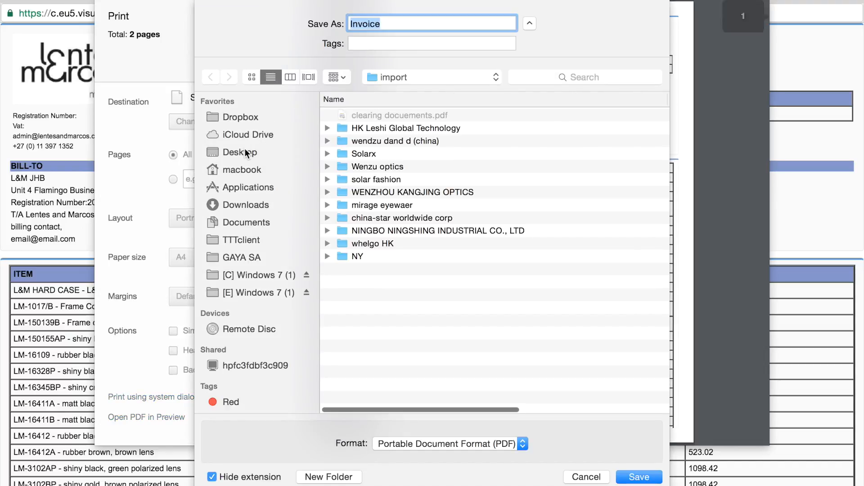
left_click(245, 152)
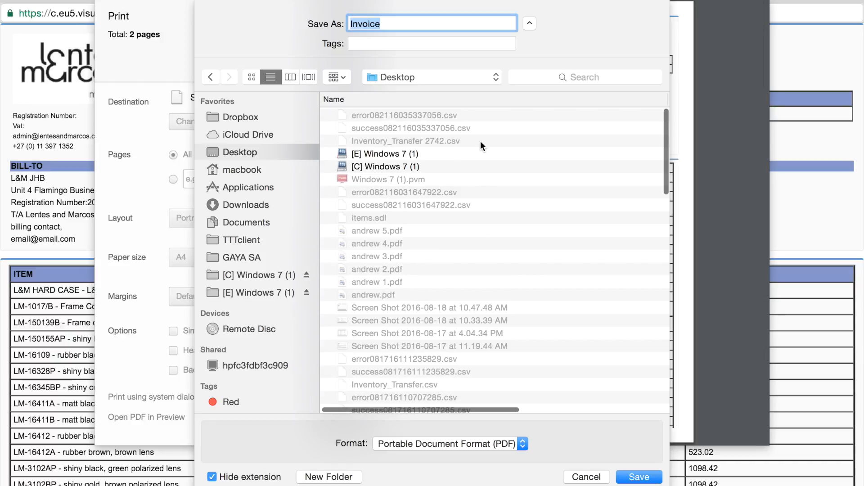
left_click(633, 478)
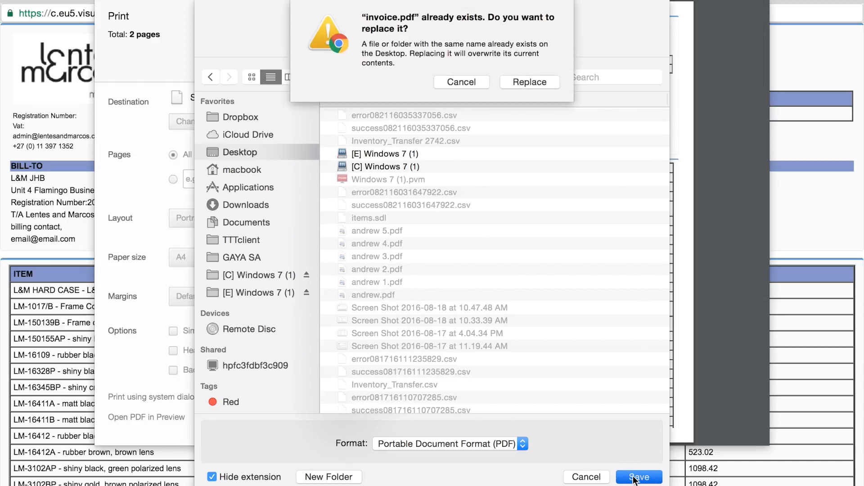
left_click(529, 82)
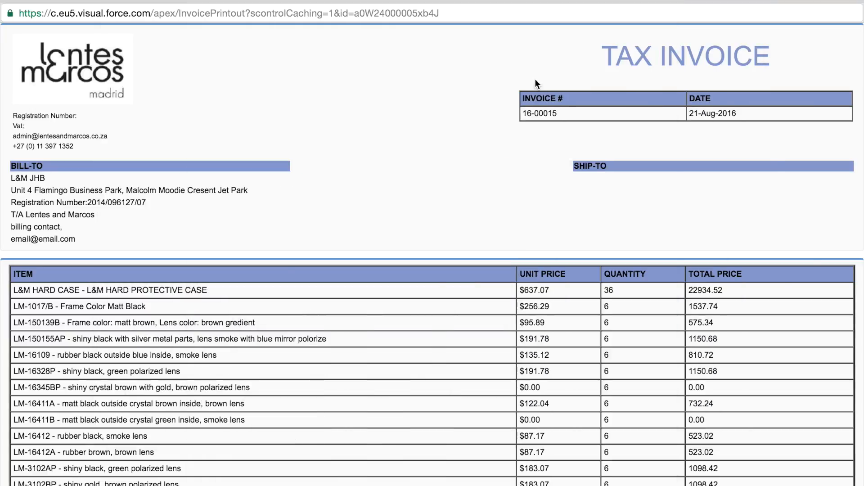
Switch to Finder and show the Desktop folder sorted by date modified, newest first.
key("super+Tab")
key("super+shift+Tab")
key("super+Tab")
key("super+Tab")
key("super+Tab")
key("super+Tab")
key("super+Tab")
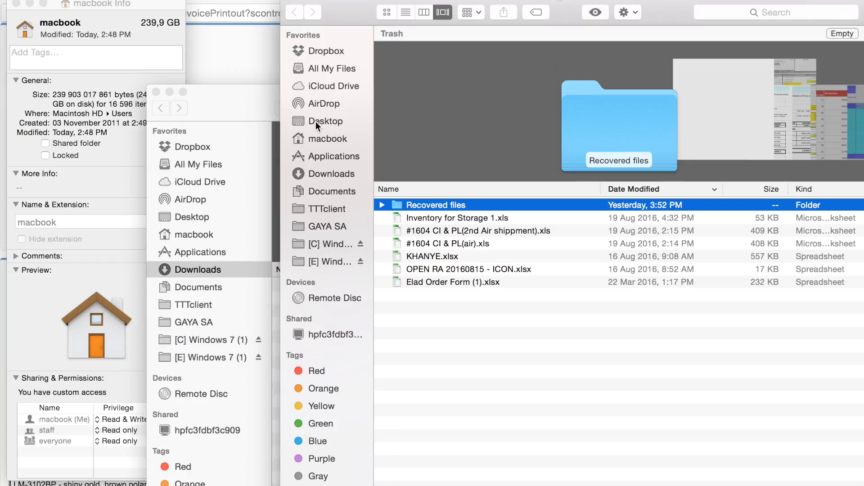
left_click(315, 121)
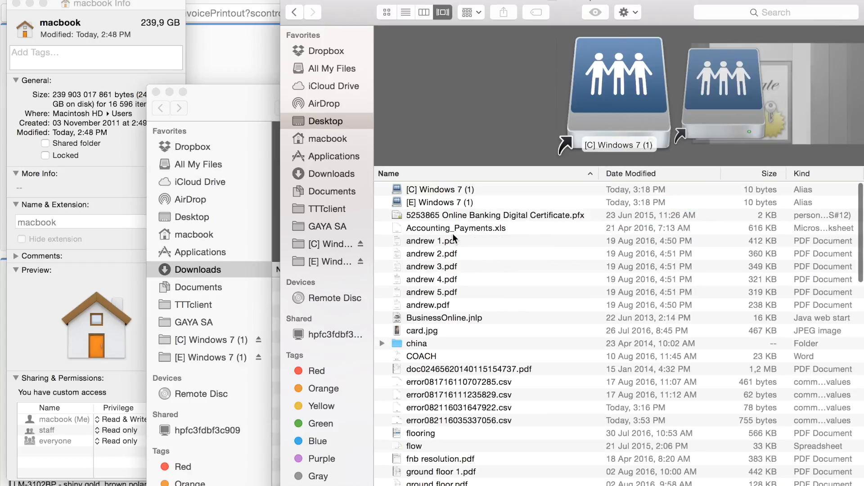
scroll(422, 282, "up", 3)
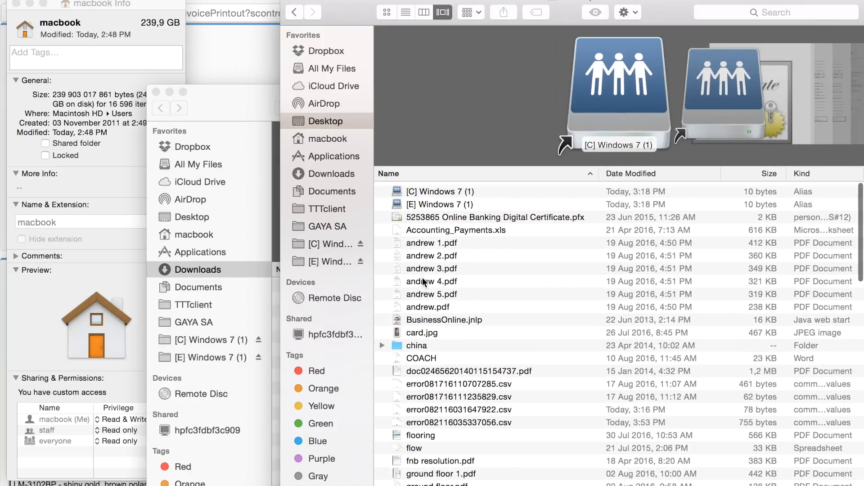
left_click(625, 176)
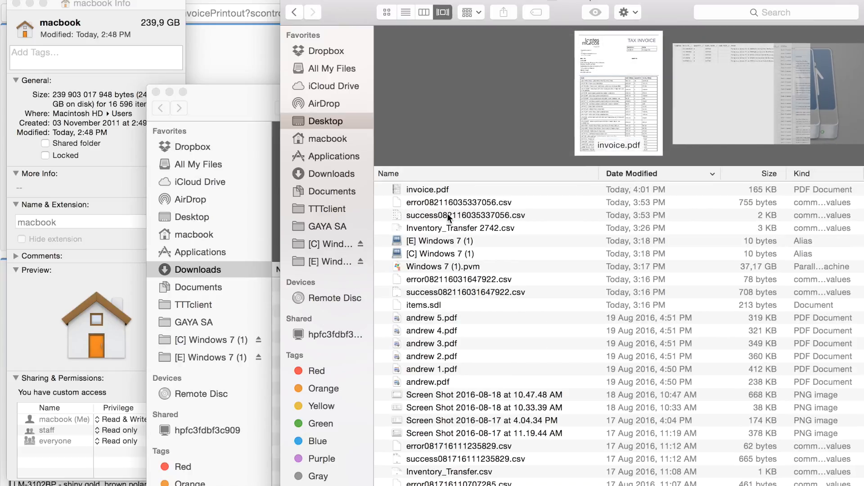
Open invoice.pdf from the Desktop and examine its payment instructions, totals and banking details on page 2.
left_click(414, 189)
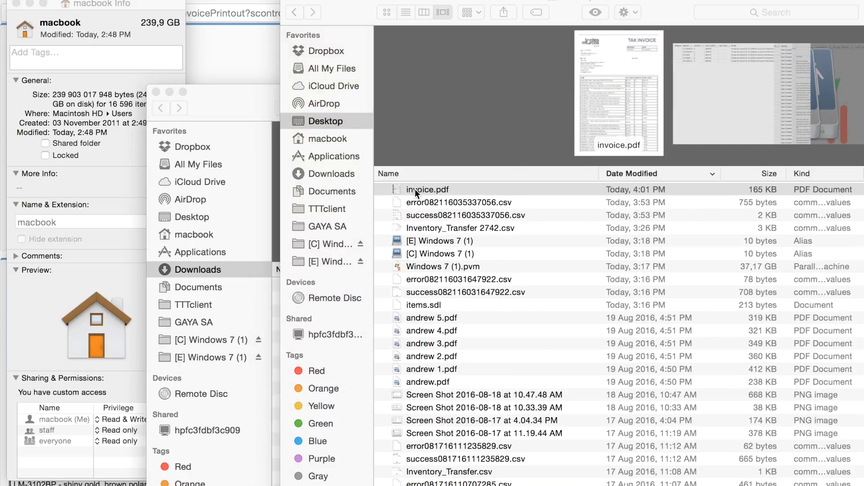
scroll(335, 182, "down", 5)
scroll(335, 182, "down", 15)
scroll(335, 182, "up", 3)
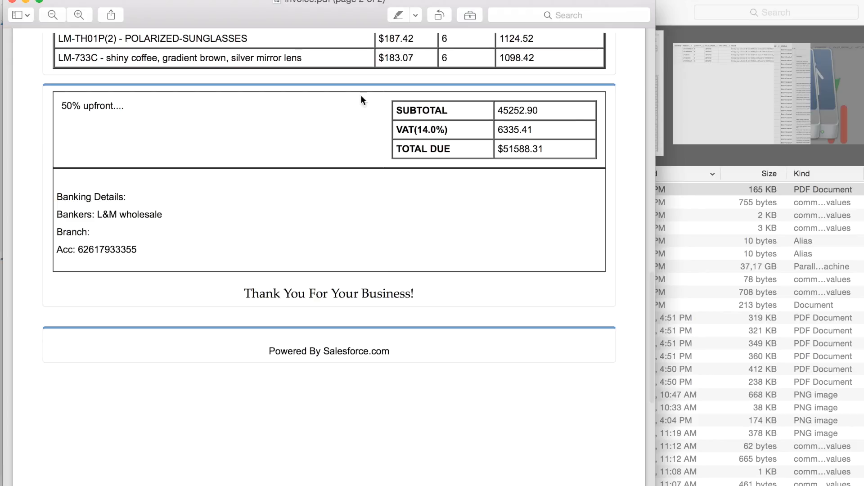